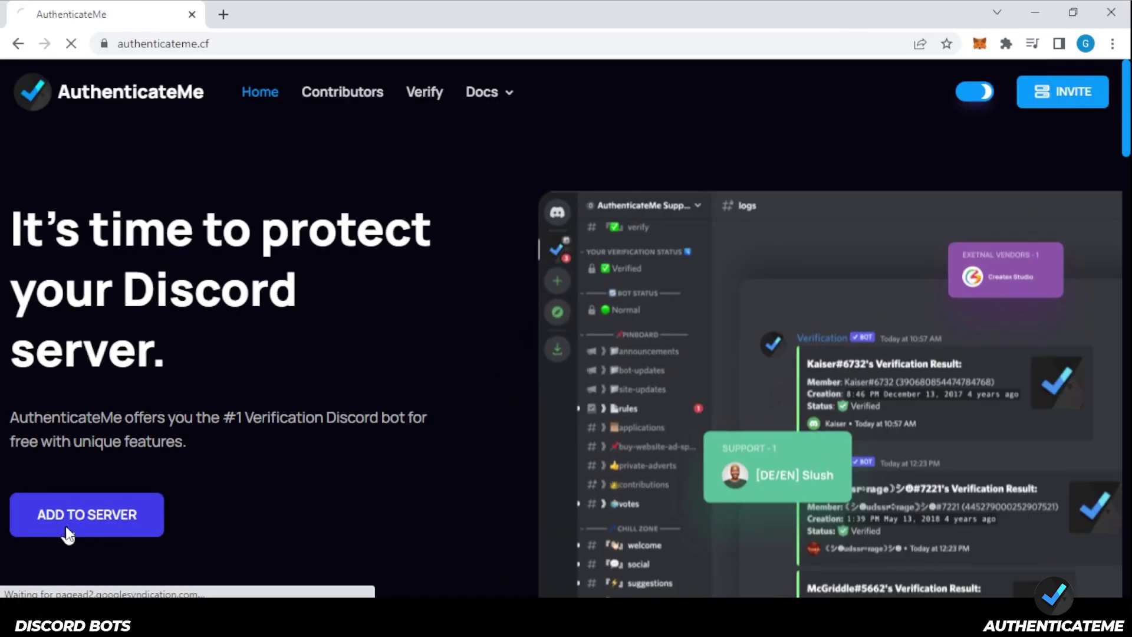
Choose the user's own server as the destination for the Verification bot
click(103, 510)
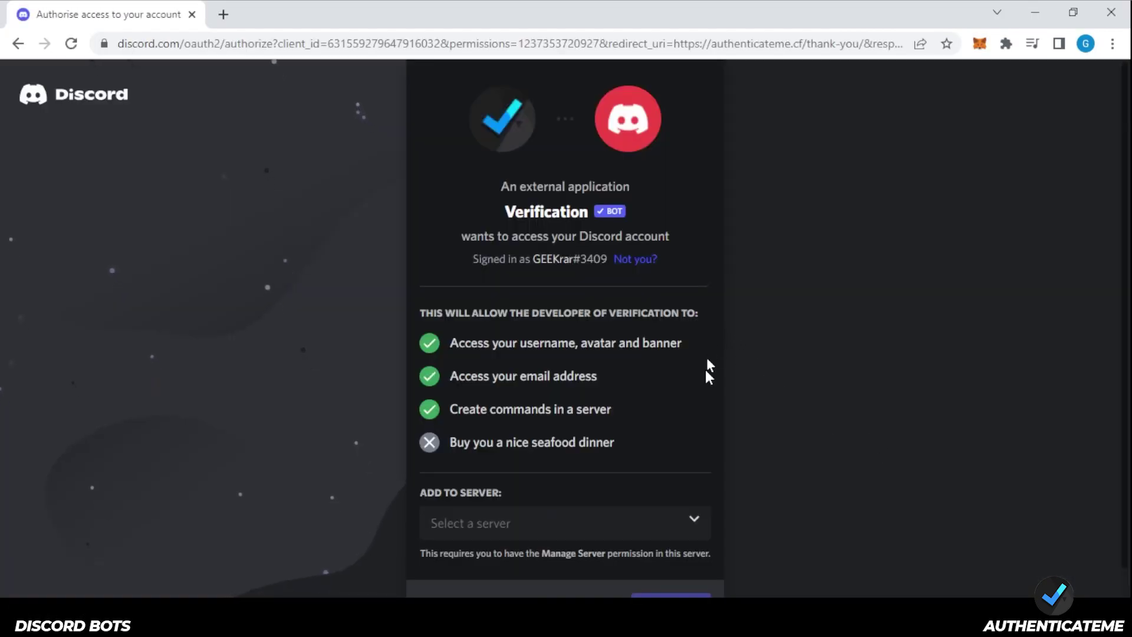
click(516, 531)
click(478, 559)
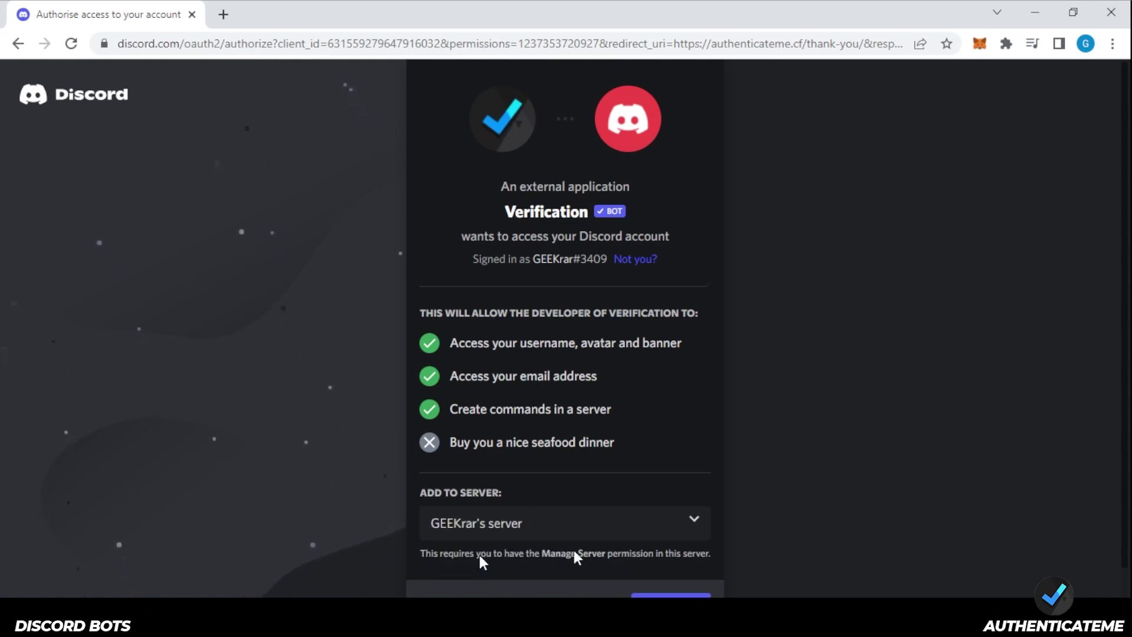
scroll(590, 554, down, 1)
click(680, 579)
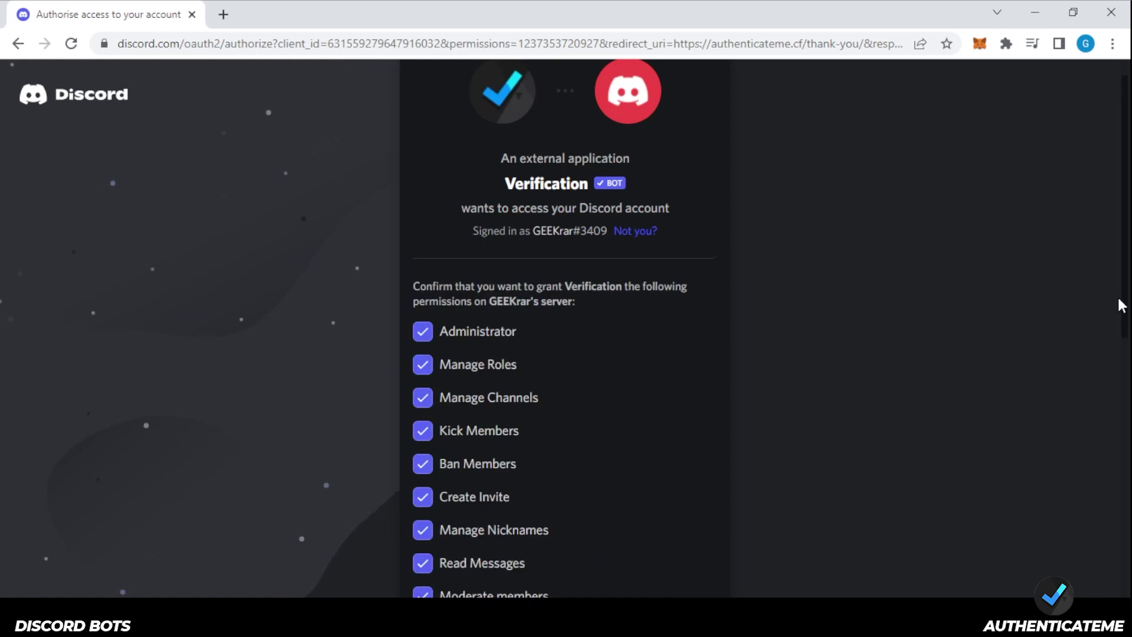
Authorise the bot without Administrator permission and begin the 'I am human' check
drag(1127, 298, 1128, 366)
scroll(1127, 401, down, 2)
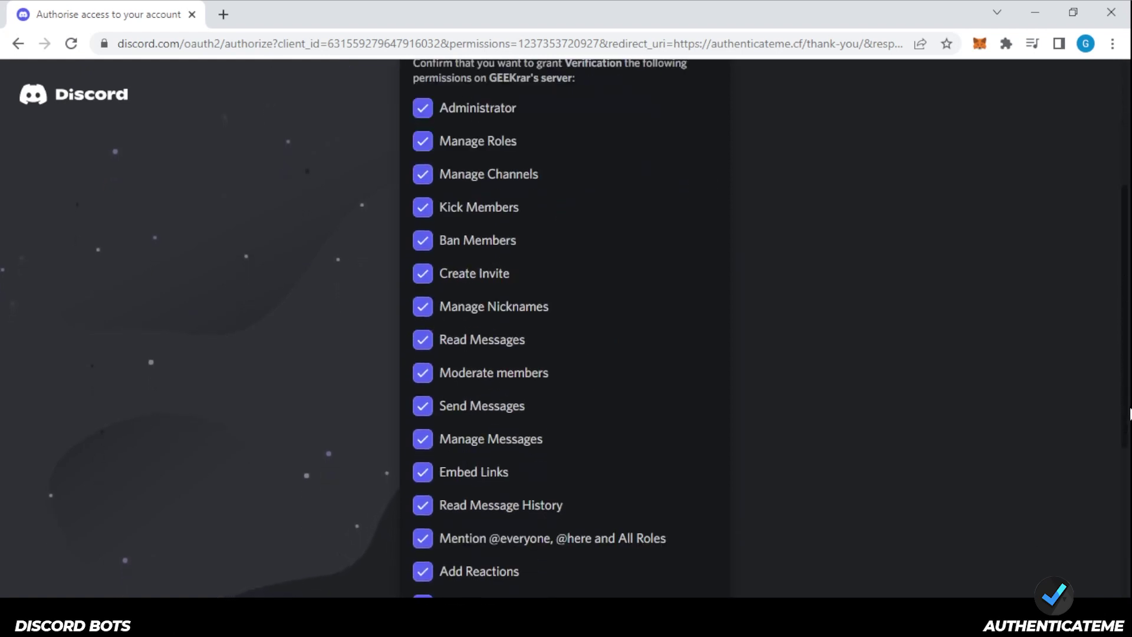
click(421, 112)
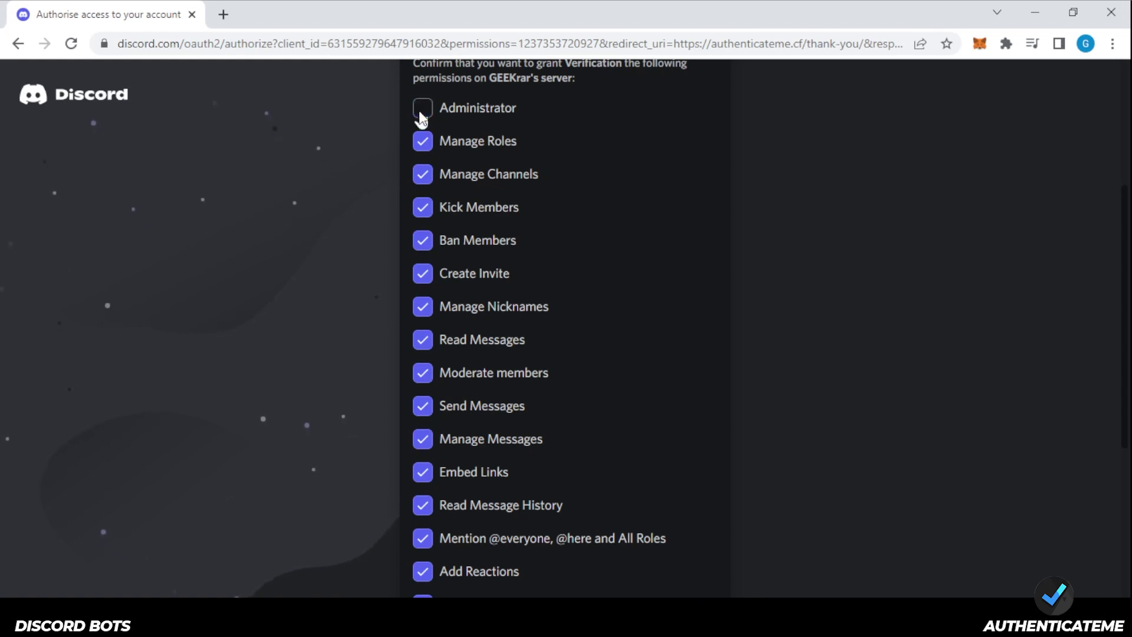
drag(1122, 382, 1067, 531)
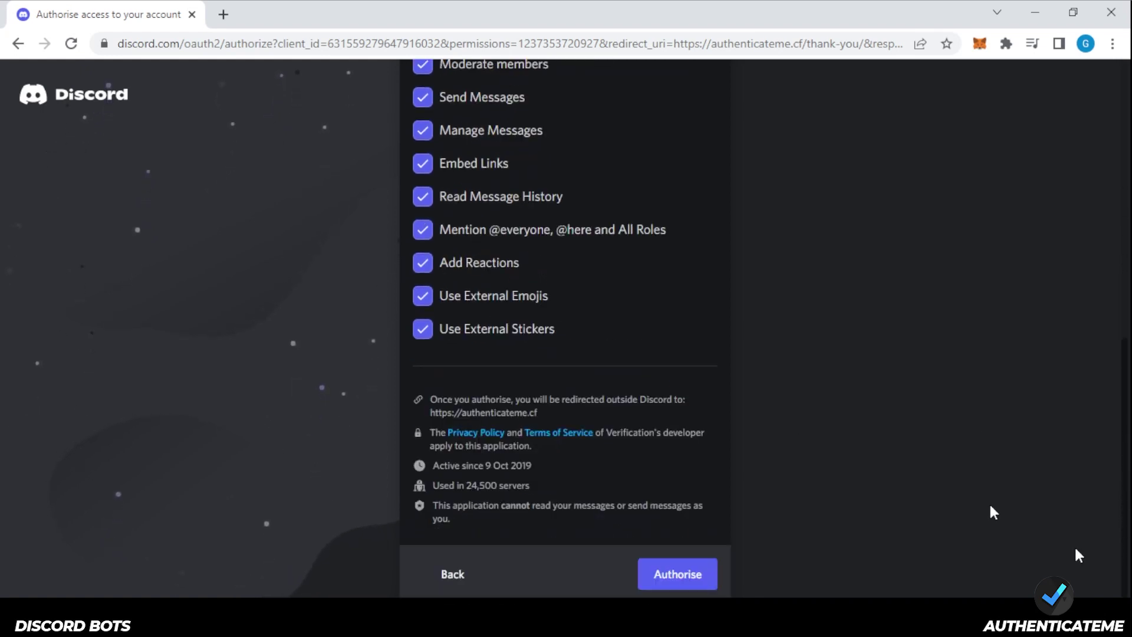
click(663, 572)
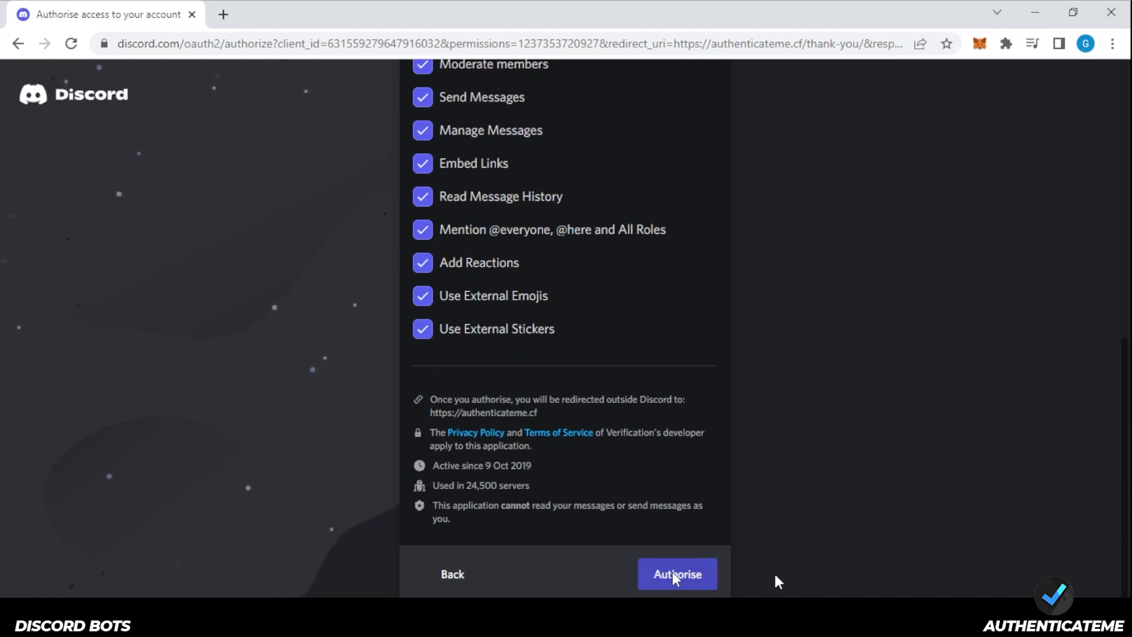
click(465, 460)
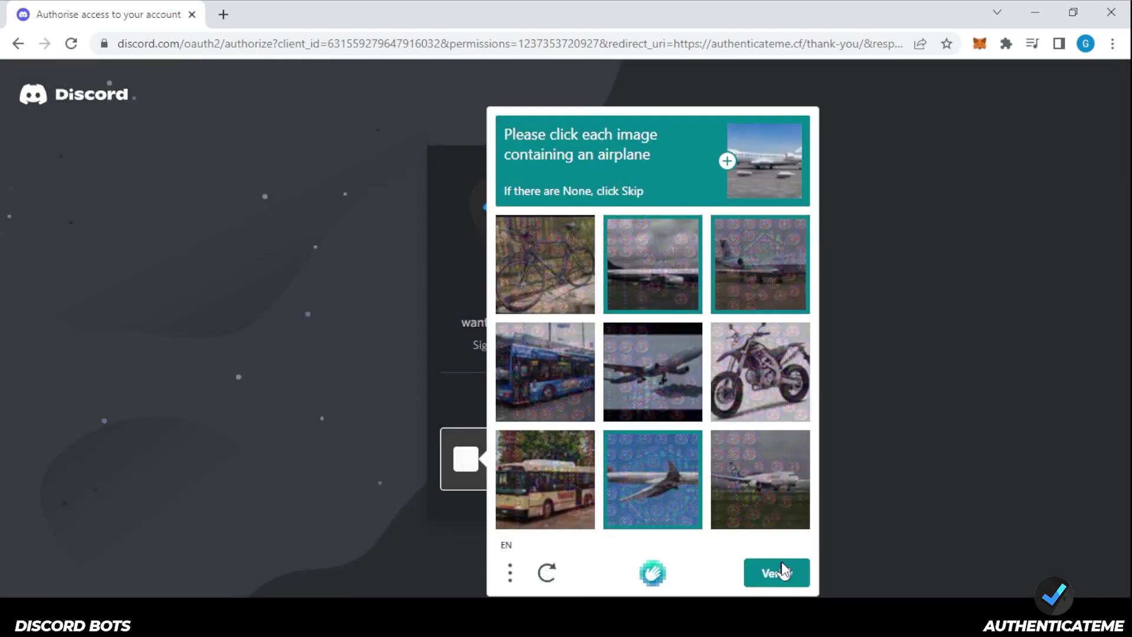
Submit the airplane image selection to finish authorising the bot
click(782, 571)
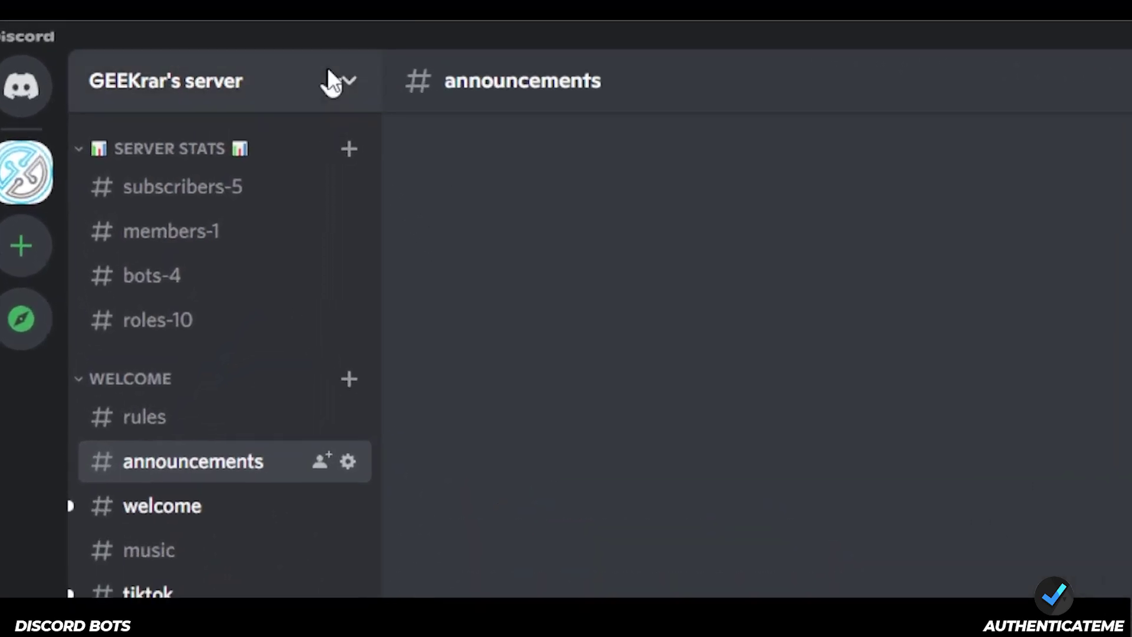
In Server Settings > Roles, move Verification directly below Admin and save the order
click(347, 83)
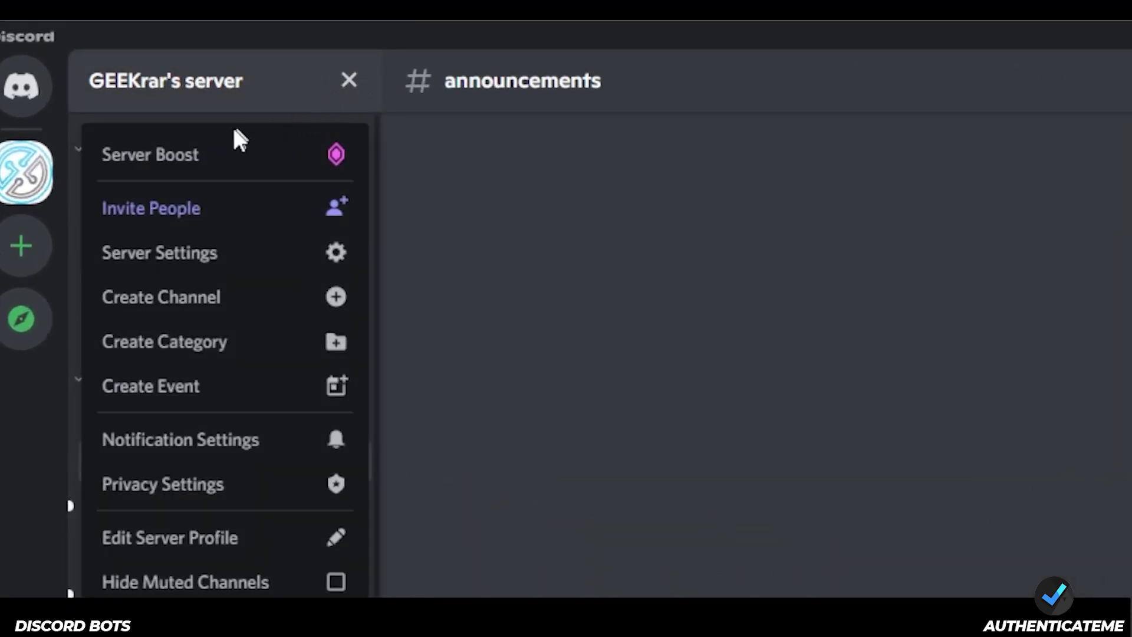
click(161, 266)
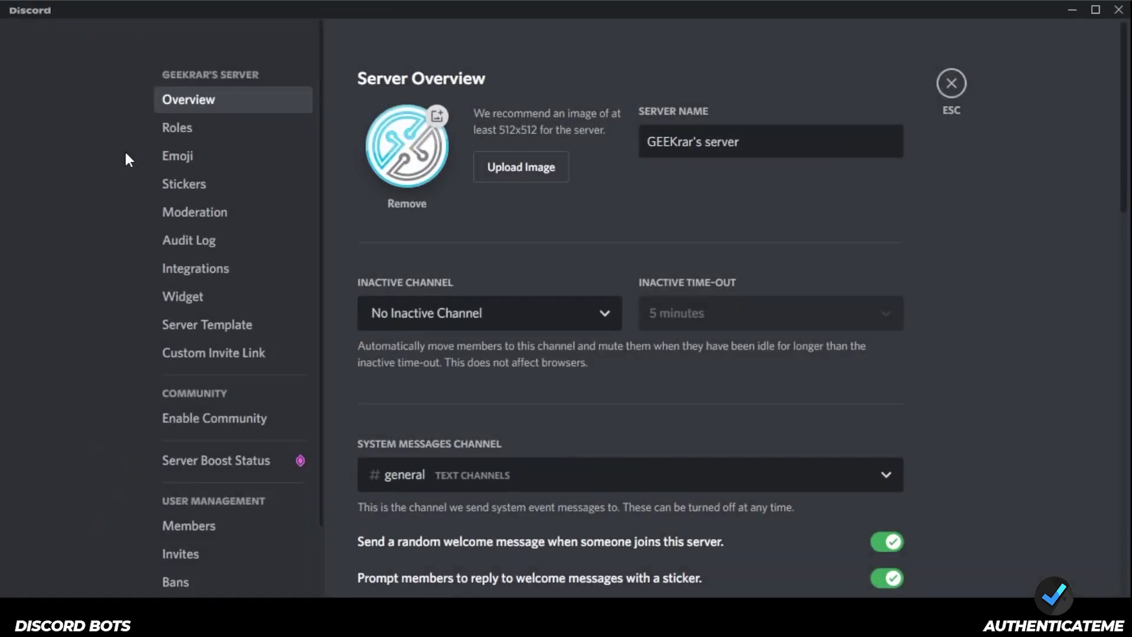
click(186, 140)
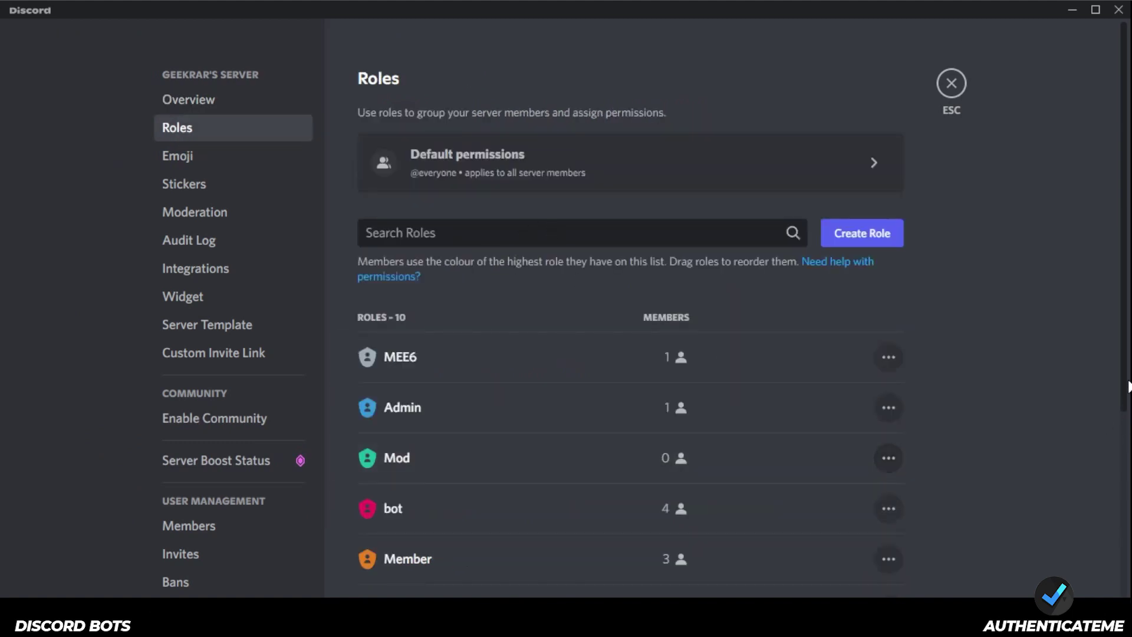
drag(1127, 382, 1125, 572)
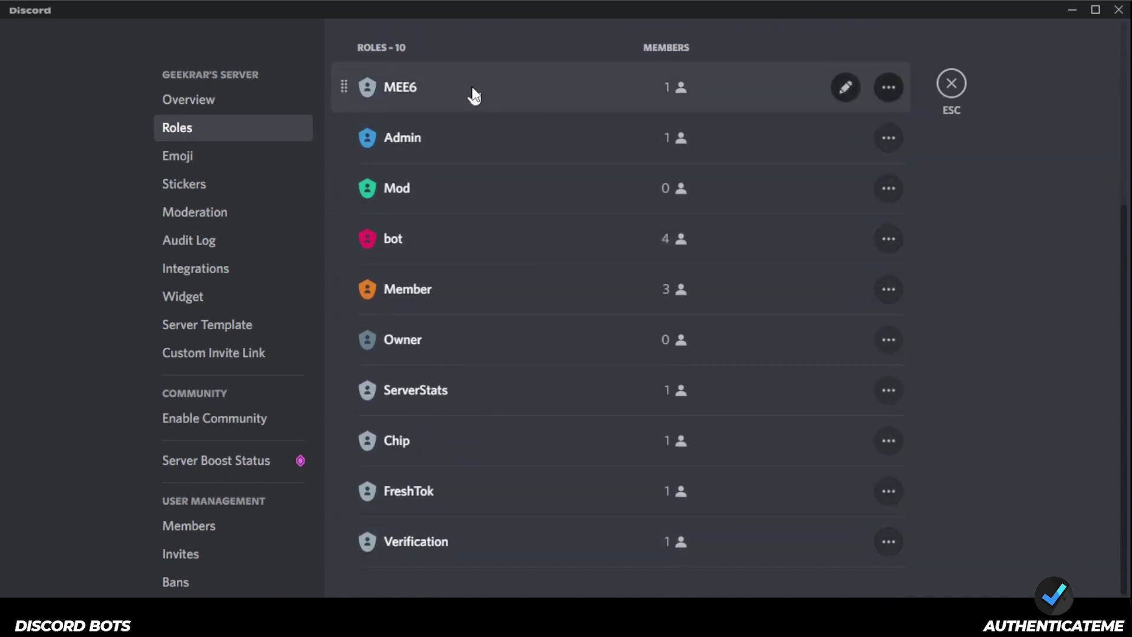
drag(345, 542, 334, 175)
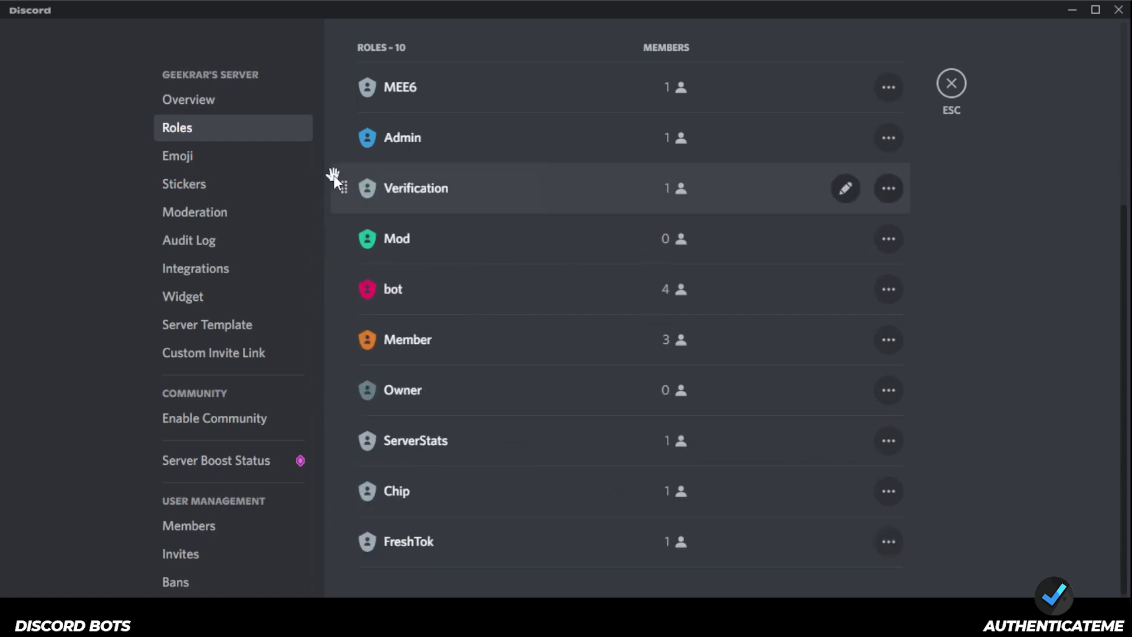
click(857, 563)
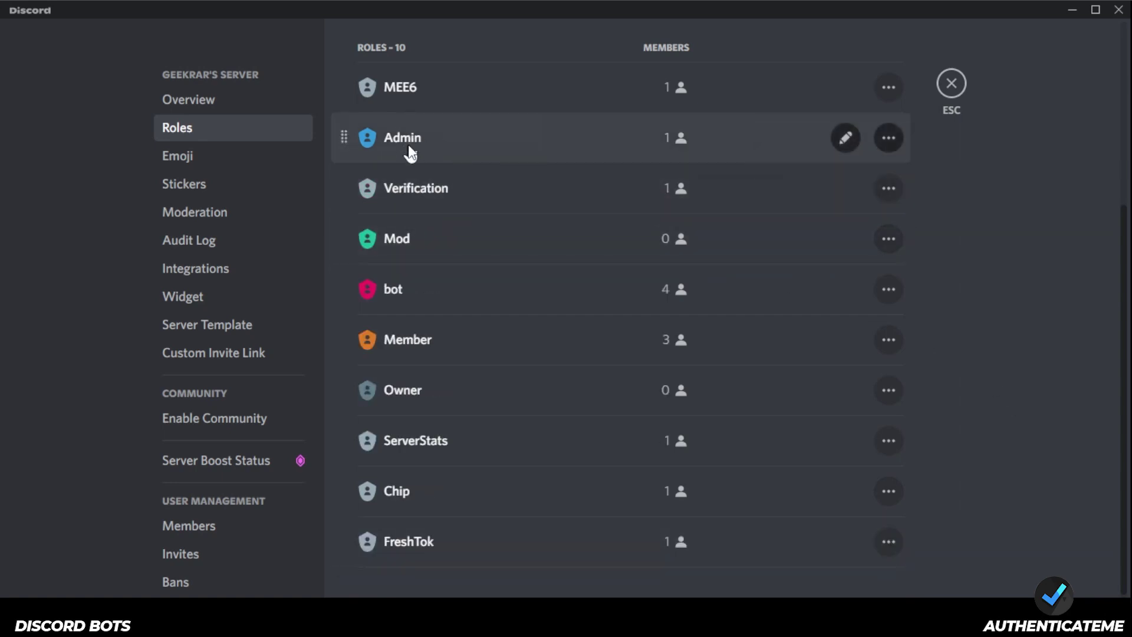
scroll(927, 229, up, 4)
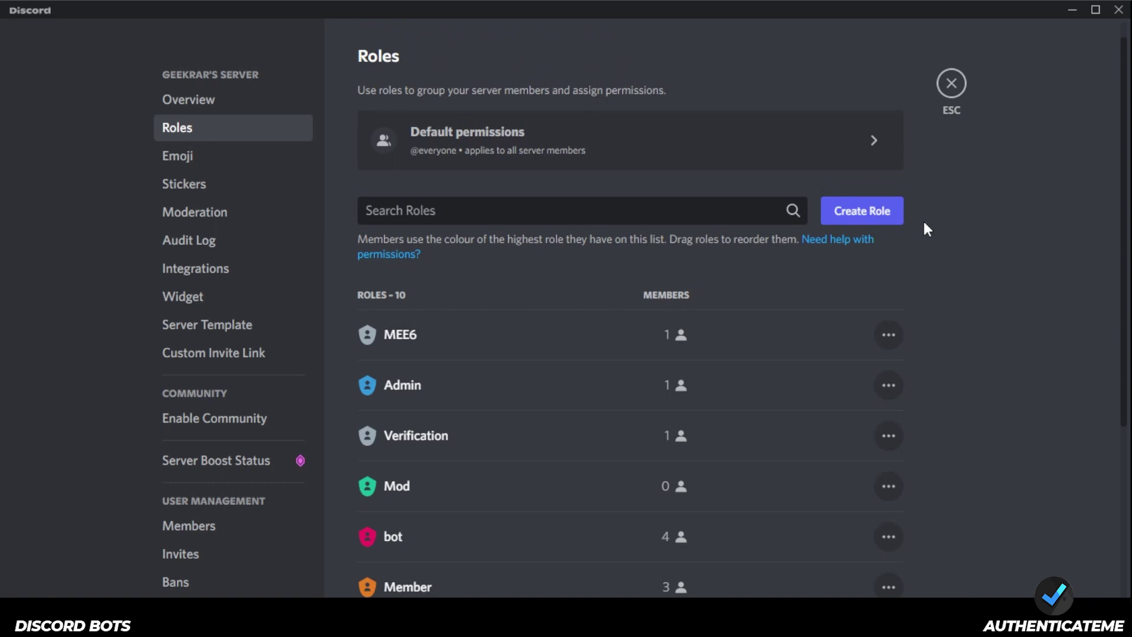
Create a new role named 'Verified' with a green colour and save it
click(860, 214)
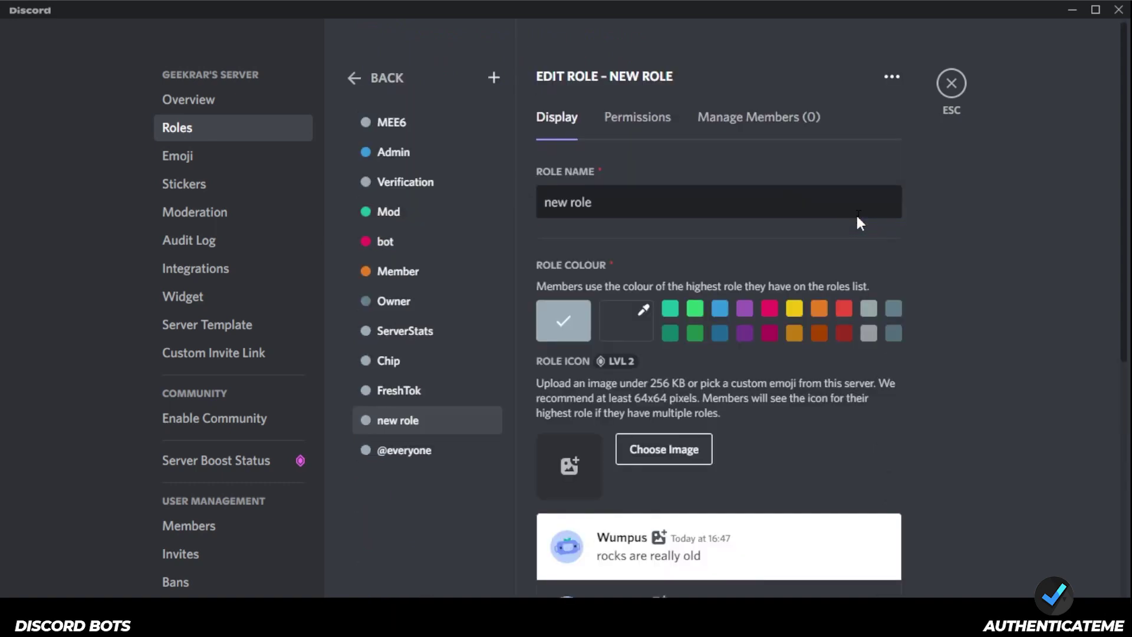
triple_click(538, 199)
text(Verified)
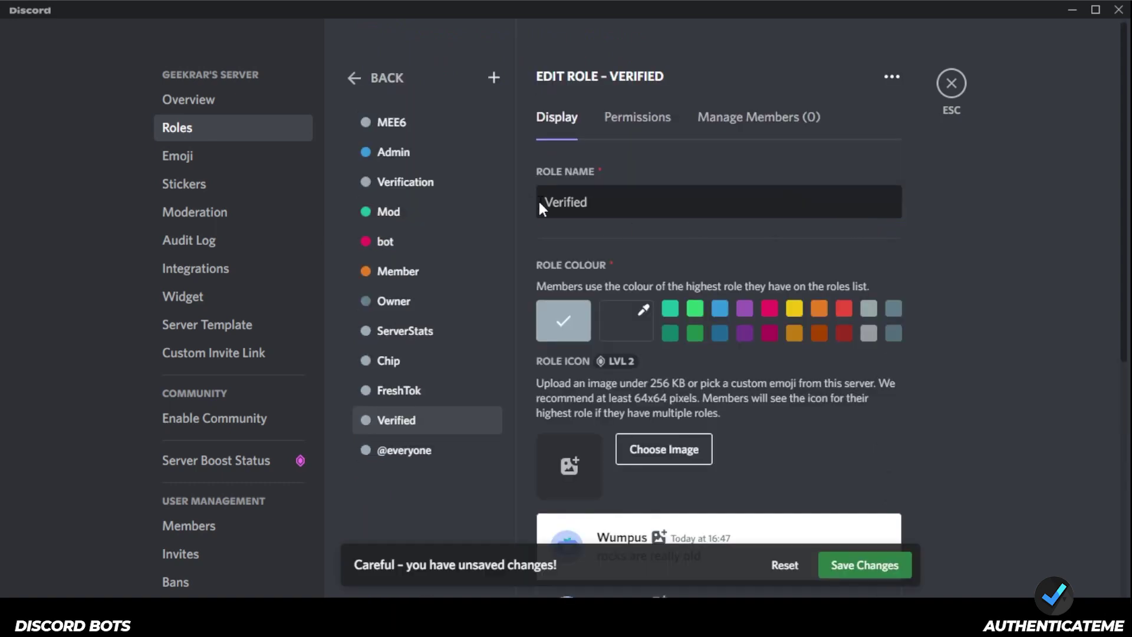
click(694, 308)
click(866, 565)
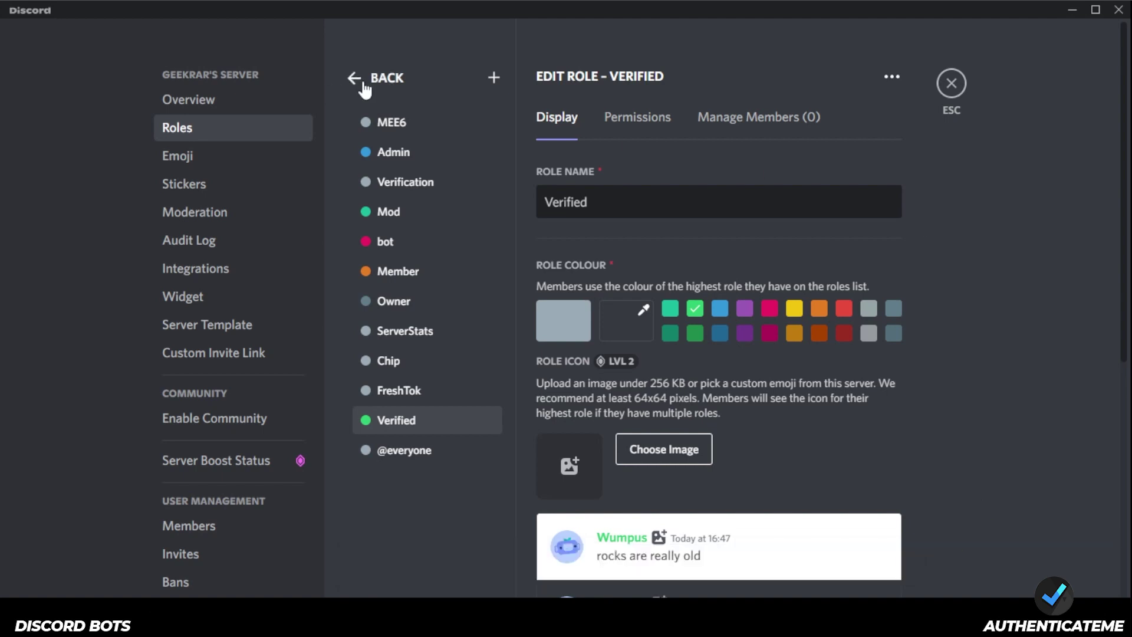
Place the Verified role directly under Verification and save the new role order
click(386, 77)
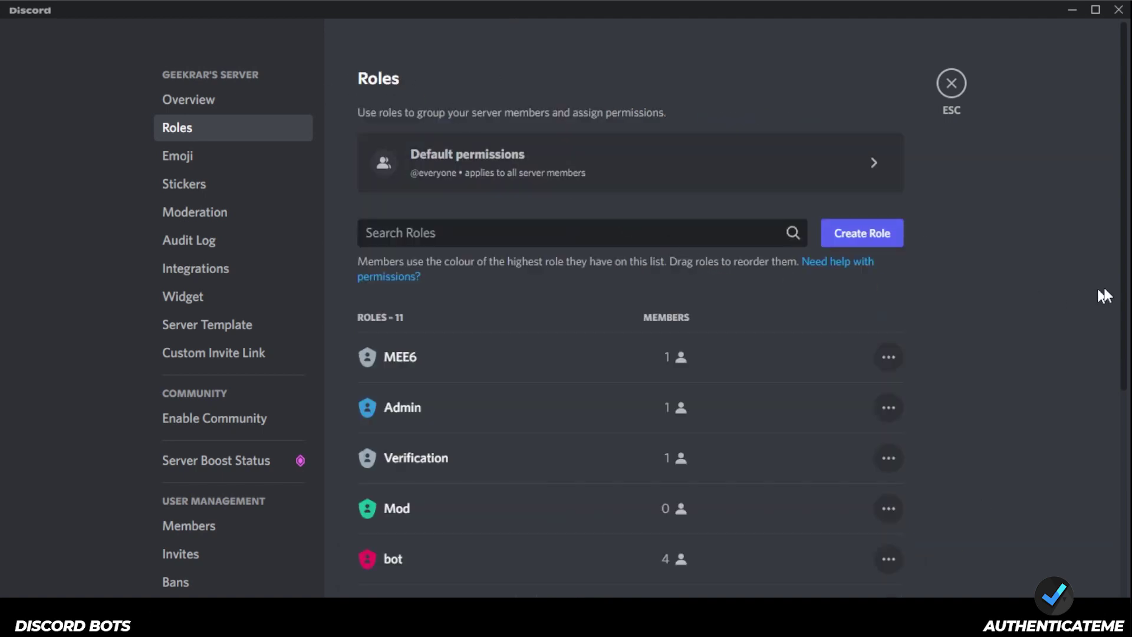
drag(1124, 293, 1129, 412)
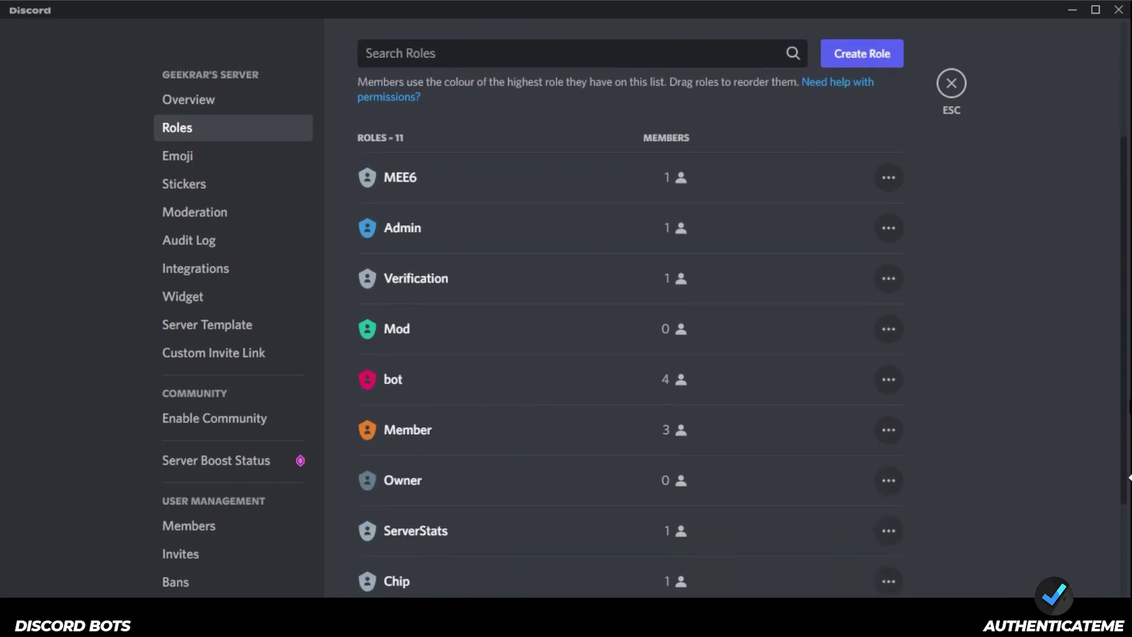
drag(1130, 477, 1097, 468)
drag(342, 537, 343, 169)
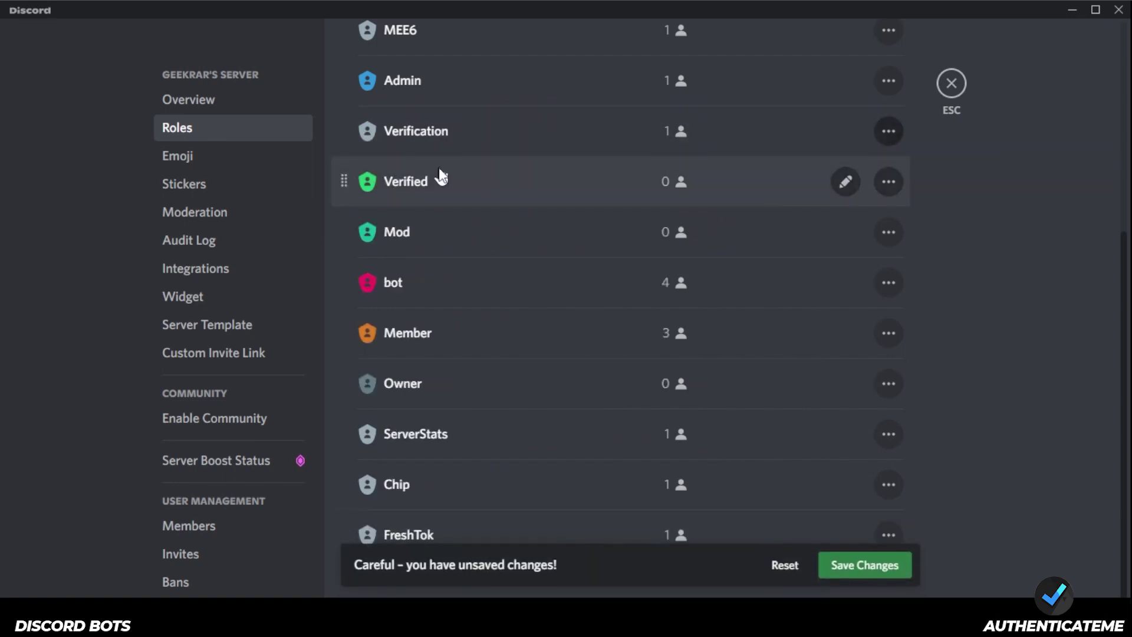
click(876, 565)
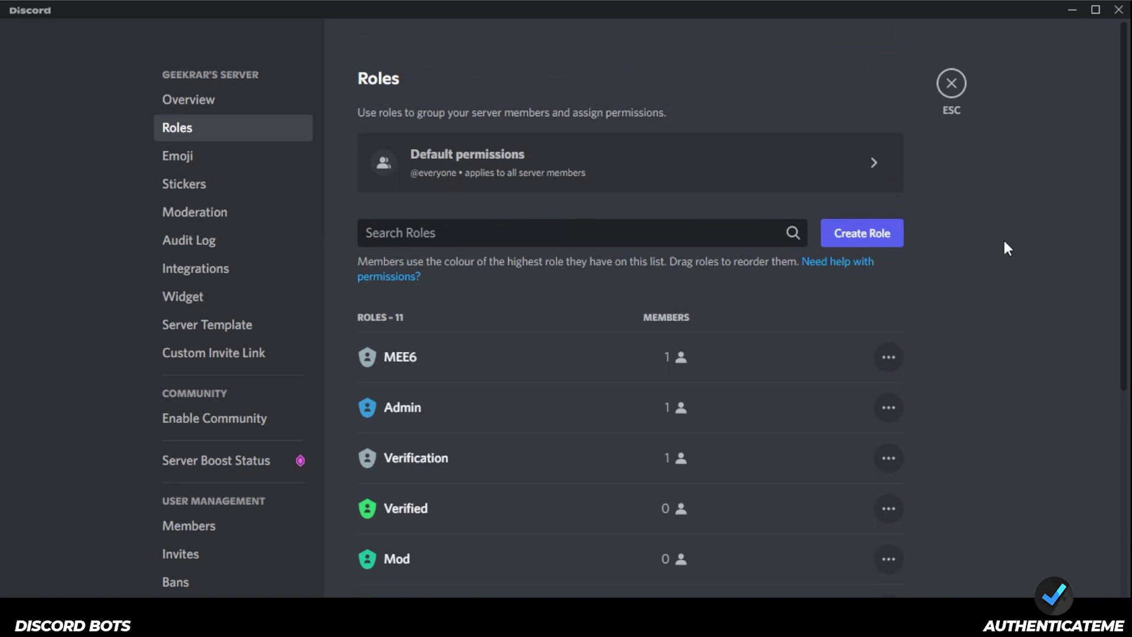
click(951, 83)
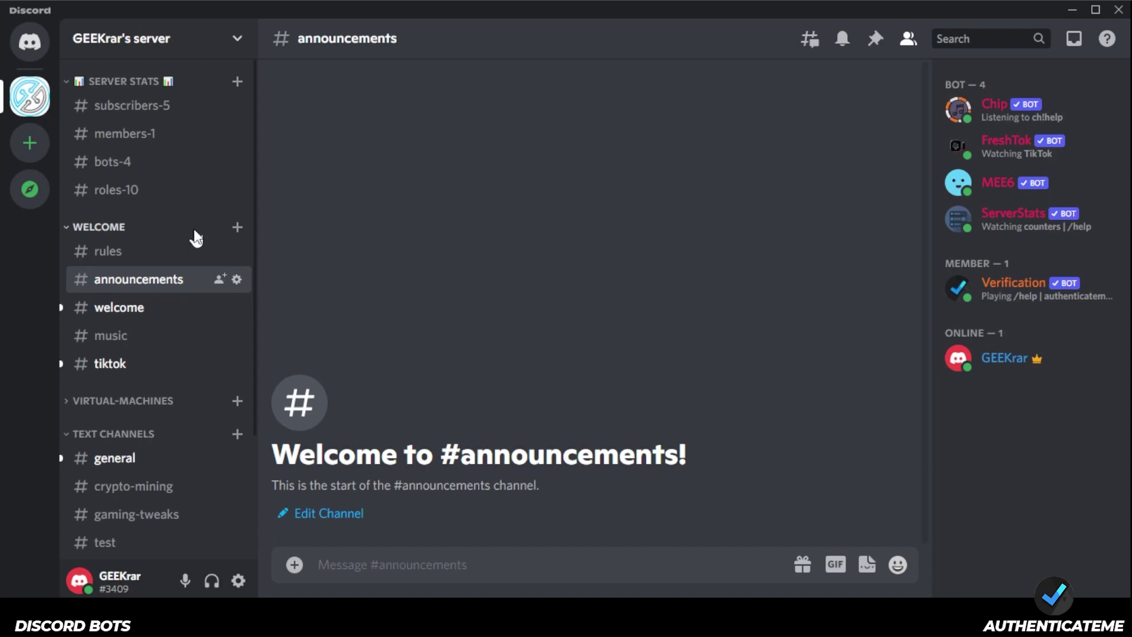
Create private text channel 'get-verified' under Welcome, giving the Verified role access
click(238, 228)
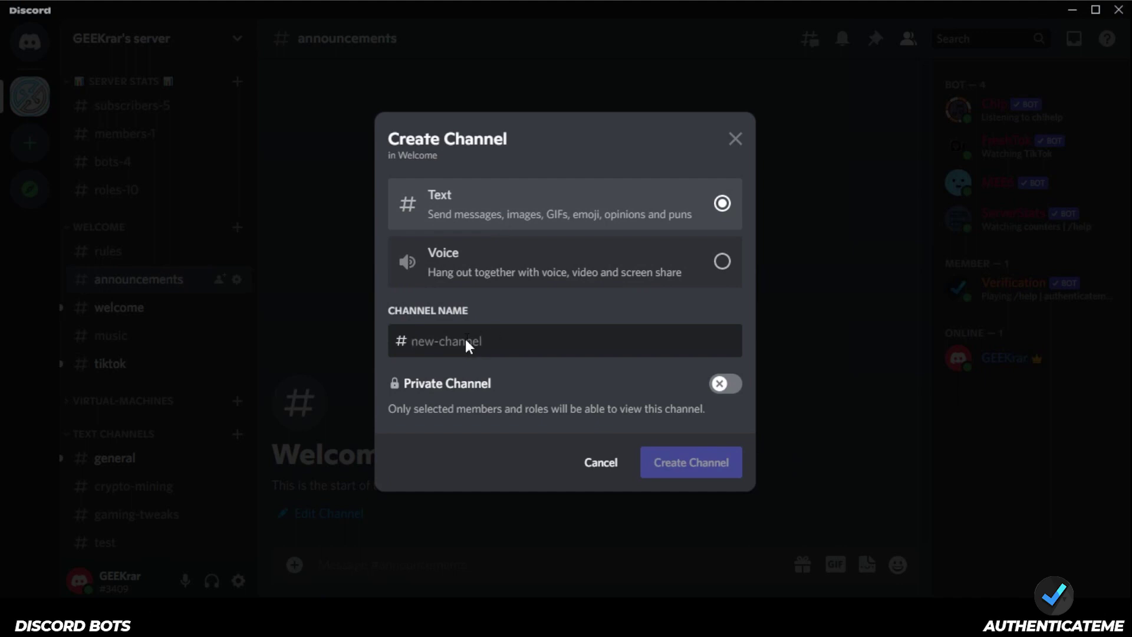
text(get-verified)
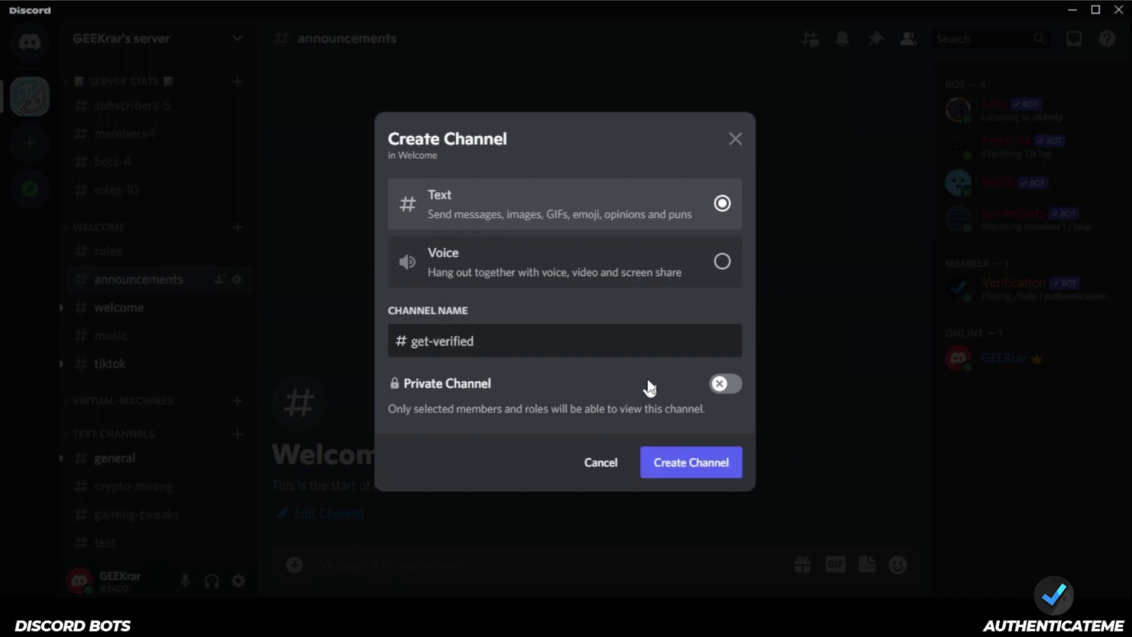
click(727, 384)
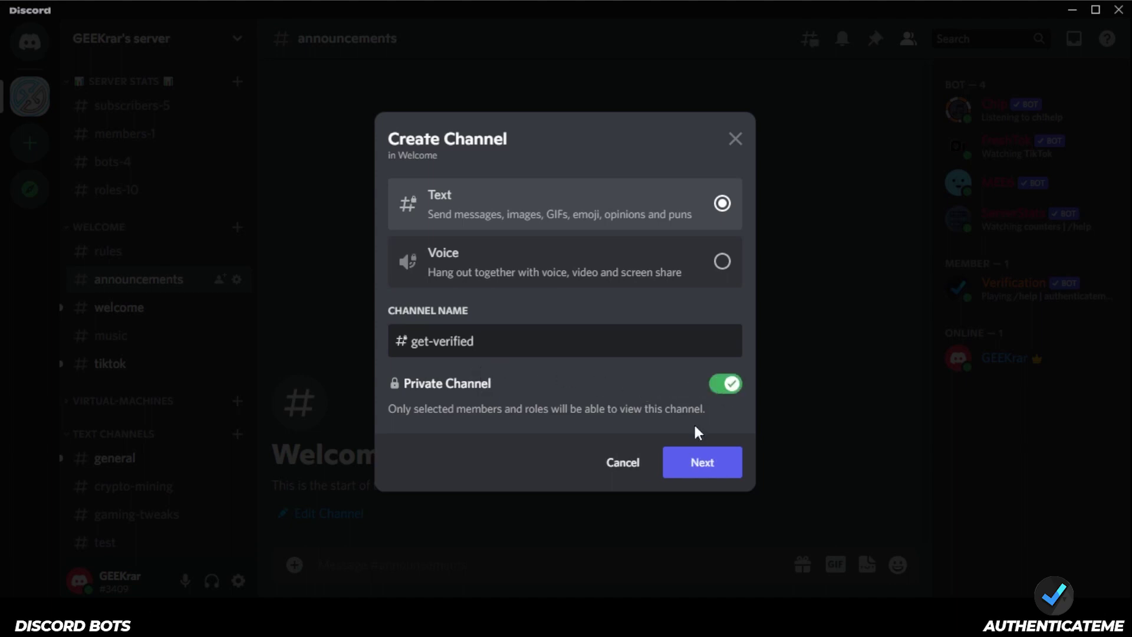
click(690, 466)
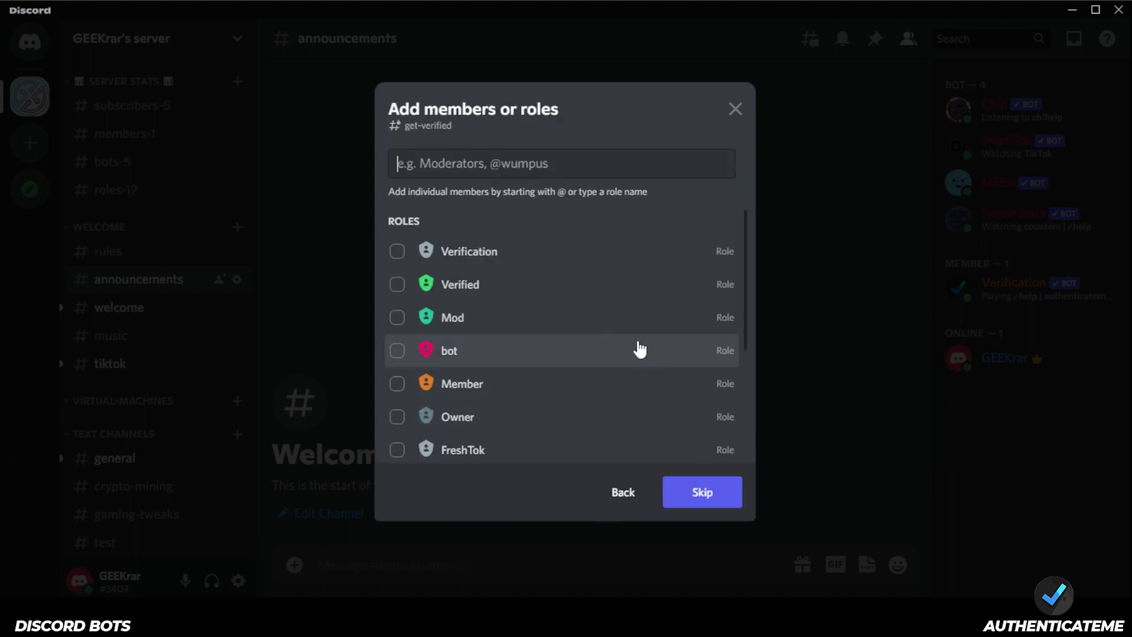
click(395, 285)
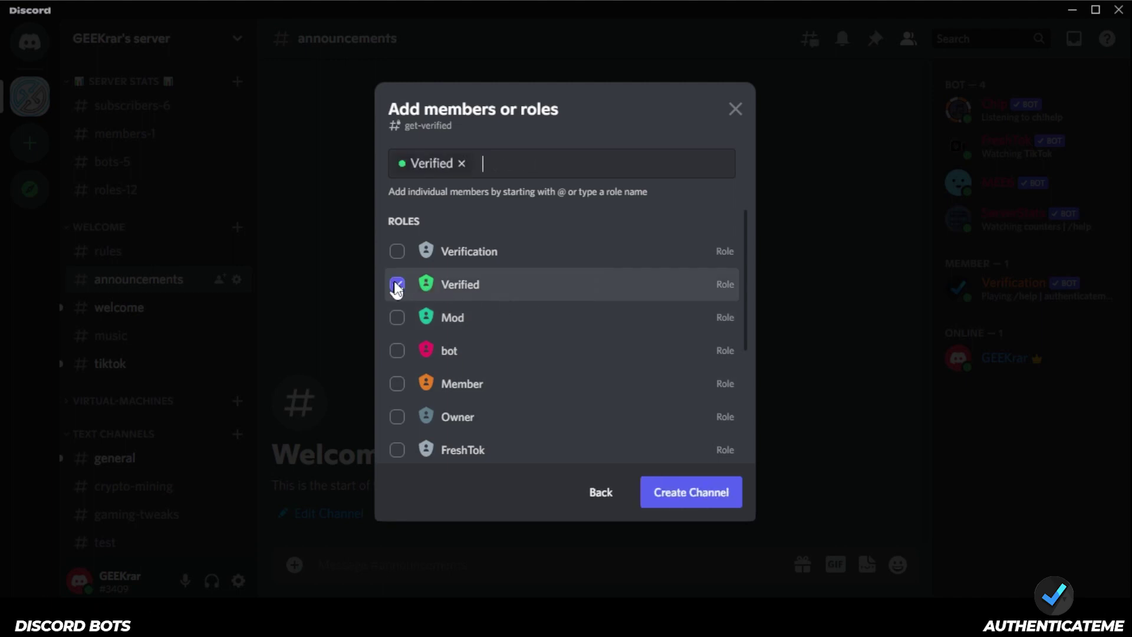
click(686, 501)
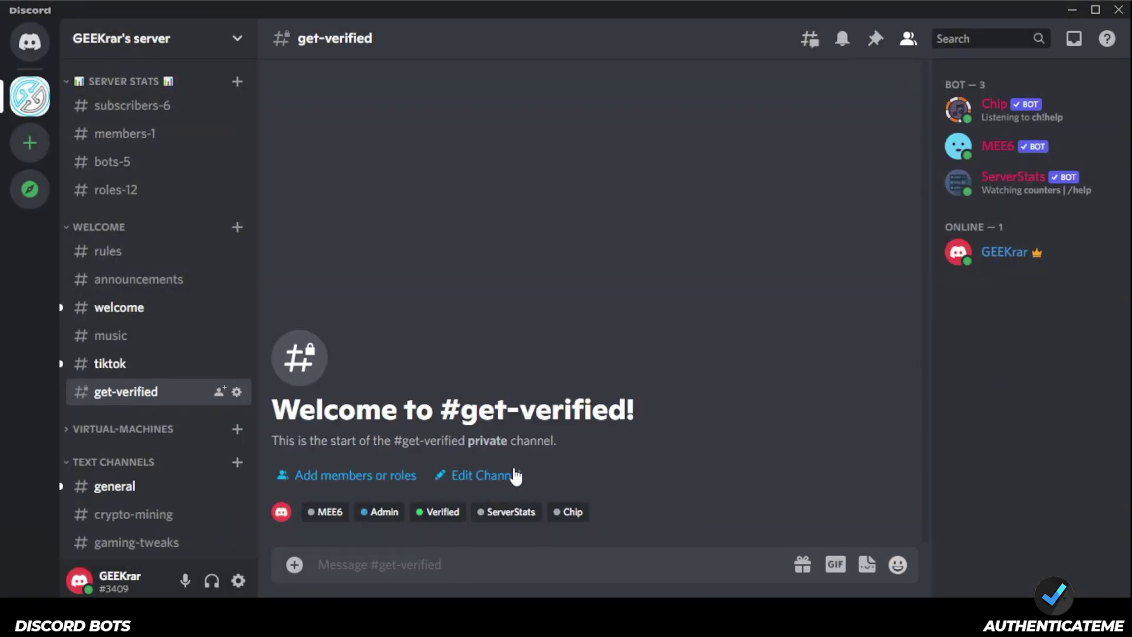
click(495, 475)
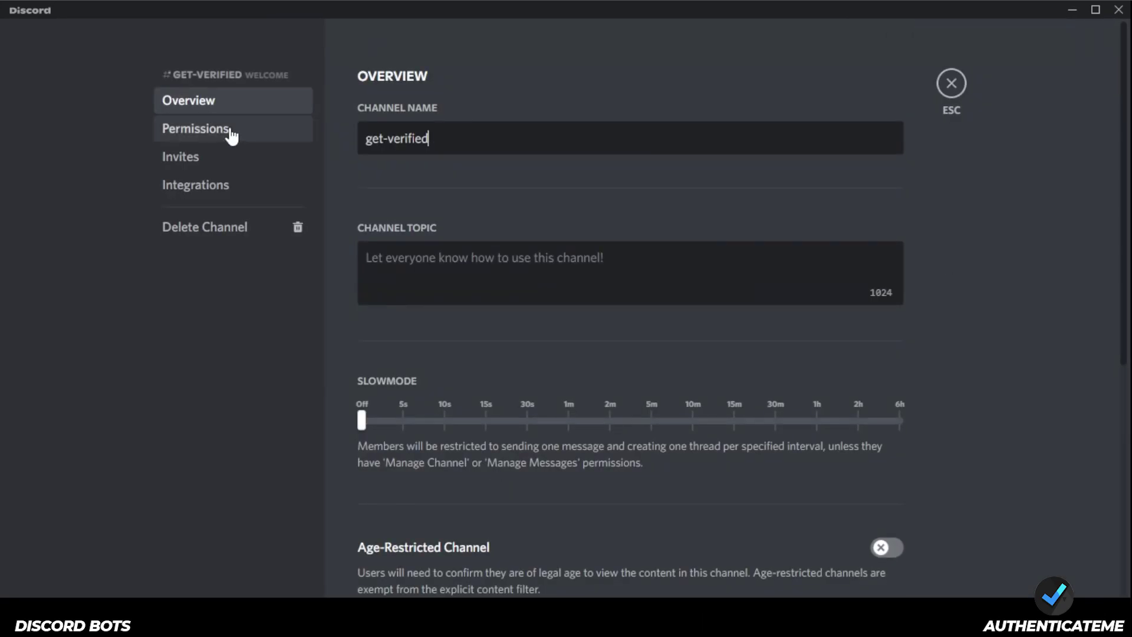
Deny the Verified role View Channel and Send Messages in #get-verified and save
click(230, 131)
drag(1128, 118, 1129, 242)
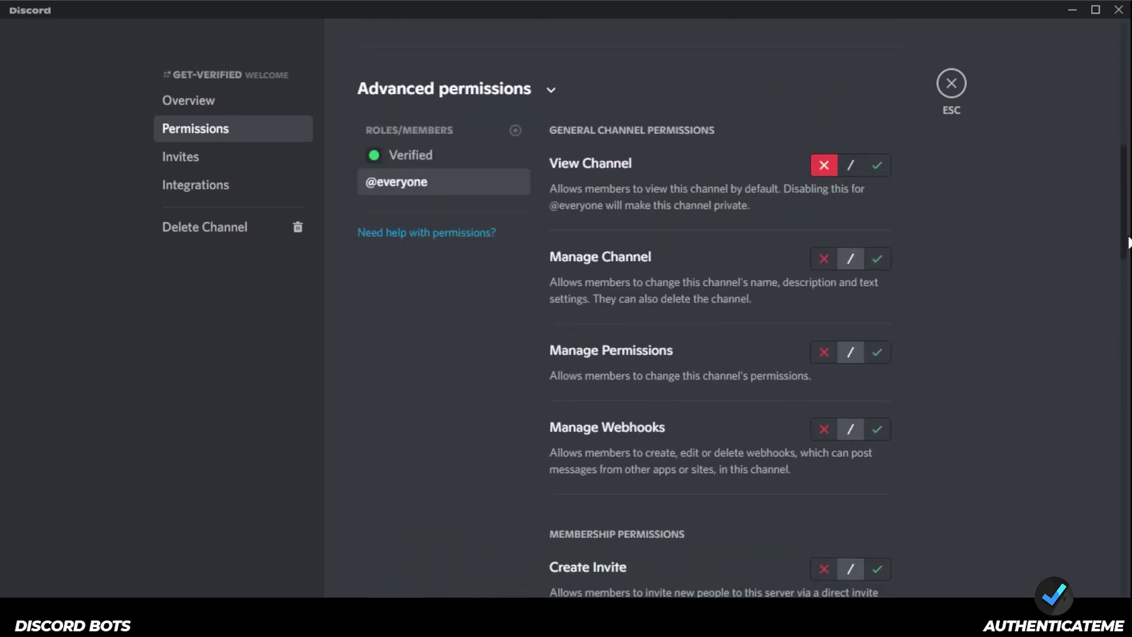
click(428, 162)
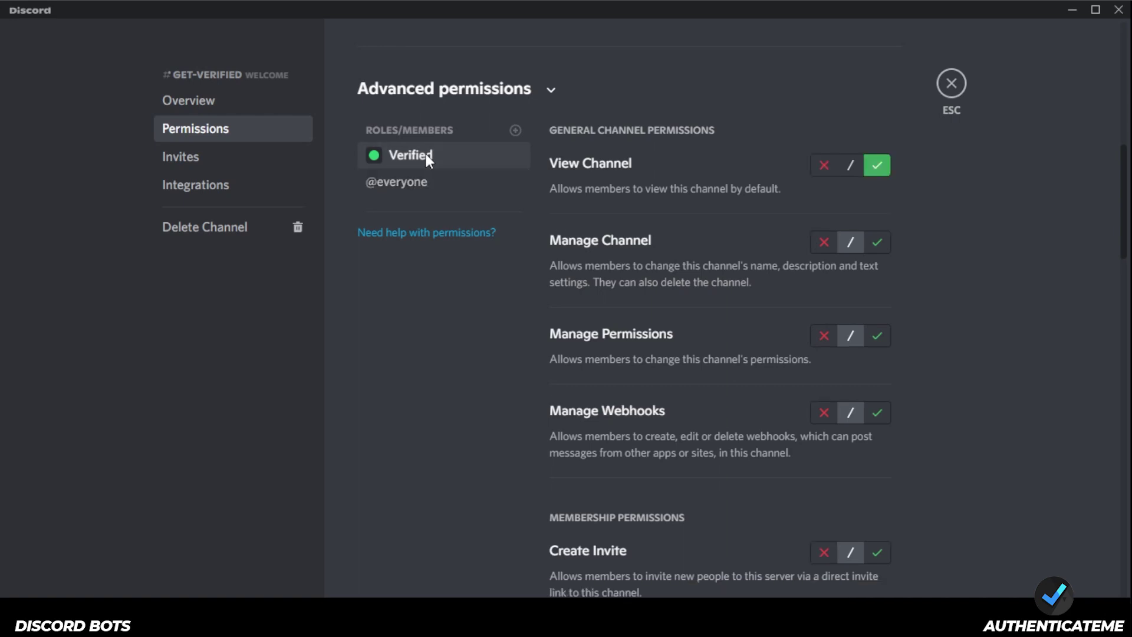
click(824, 166)
drag(1126, 187, 1127, 229)
scroll(875, 254, down, 4)
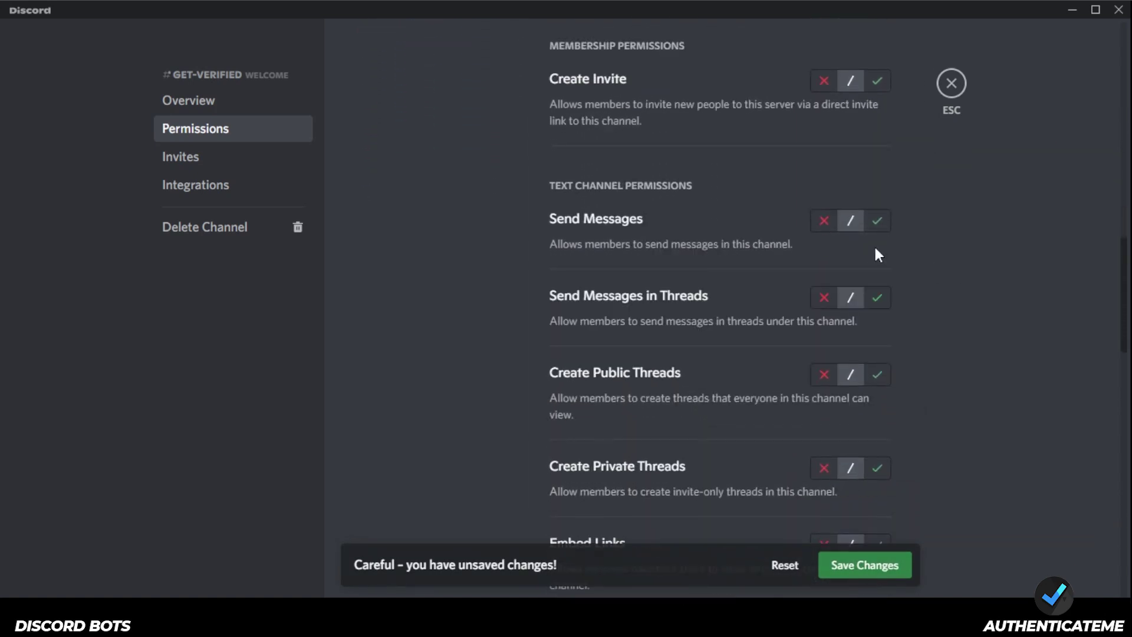
click(820, 225)
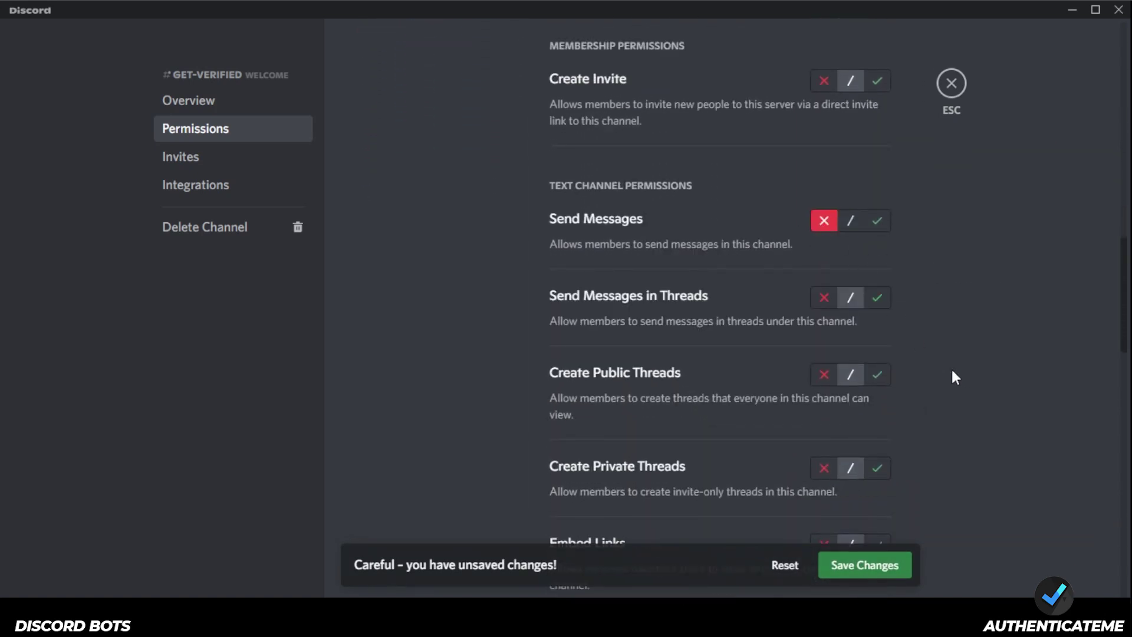
click(865, 566)
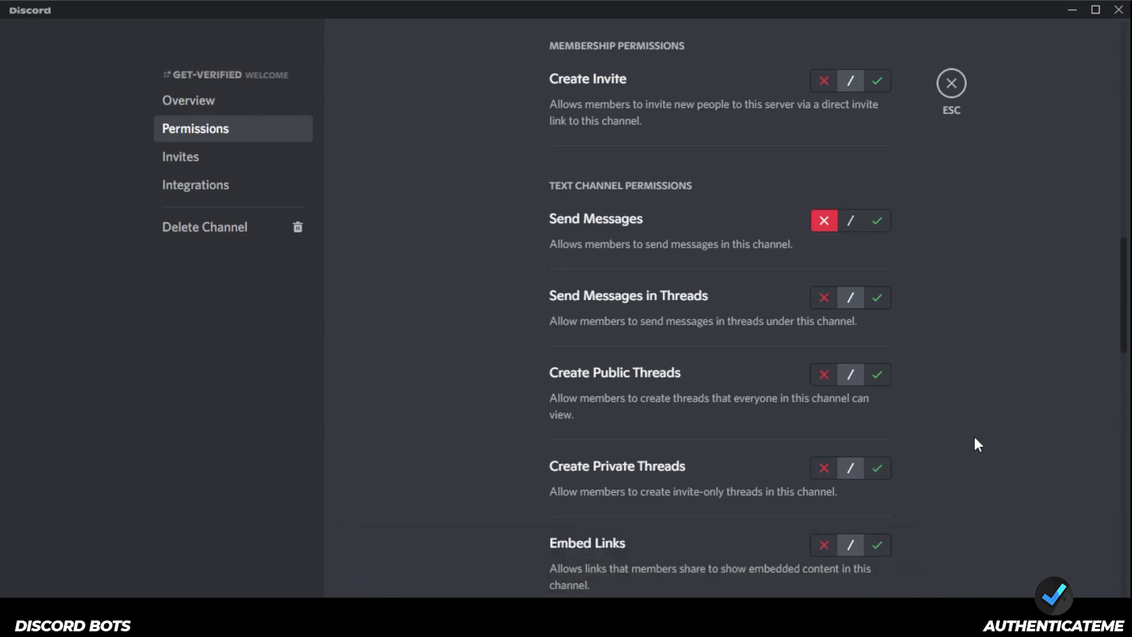
scroll(974, 437, up, 10)
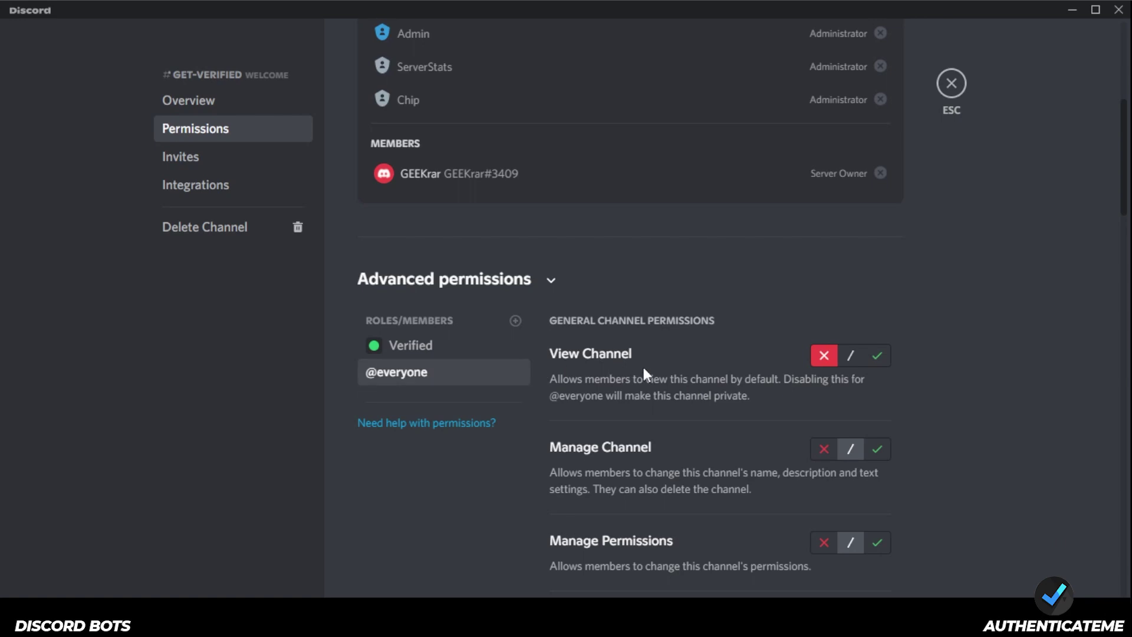
click(877, 355)
scroll(1087, 271, down, 5)
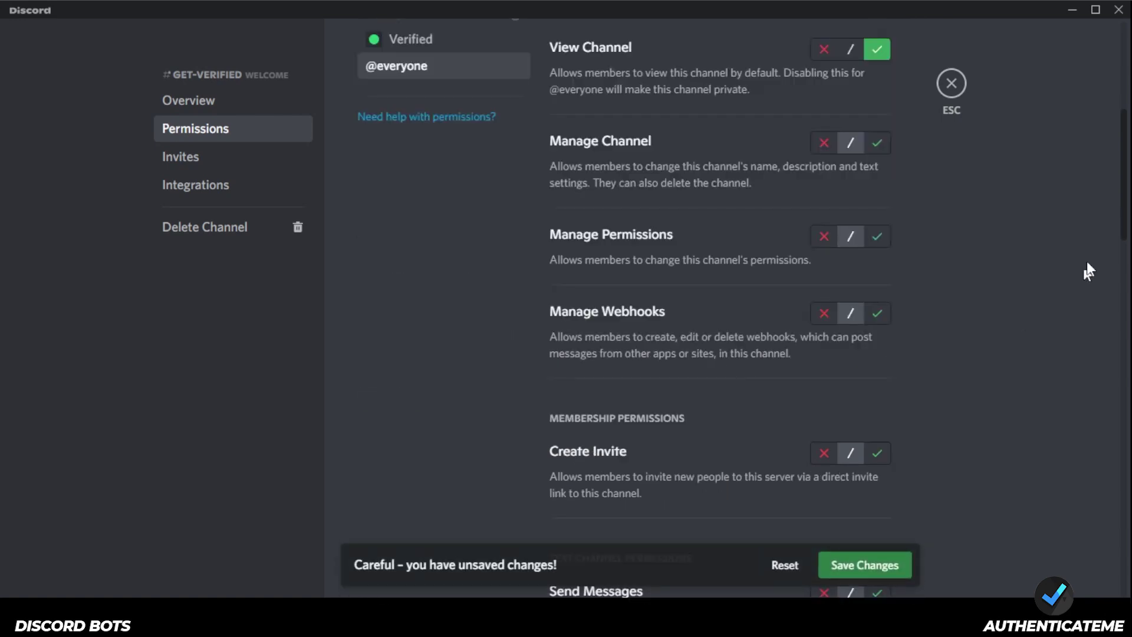
scroll(1129, 248, down, 2)
drag(1130, 247, 1130, 270)
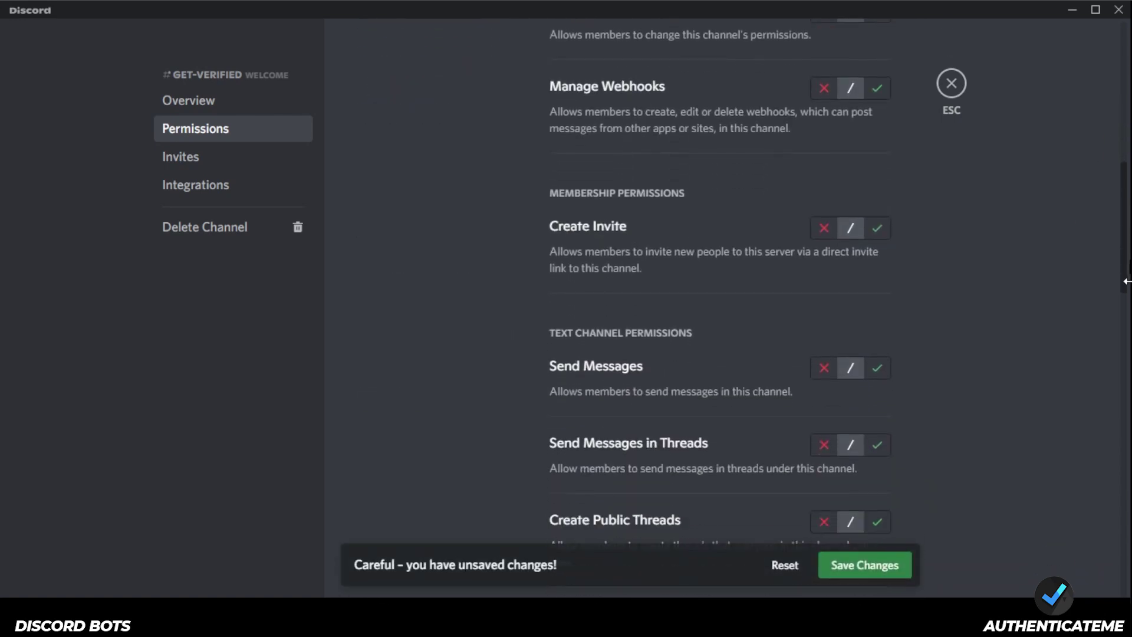
scroll(946, 350, down, 2)
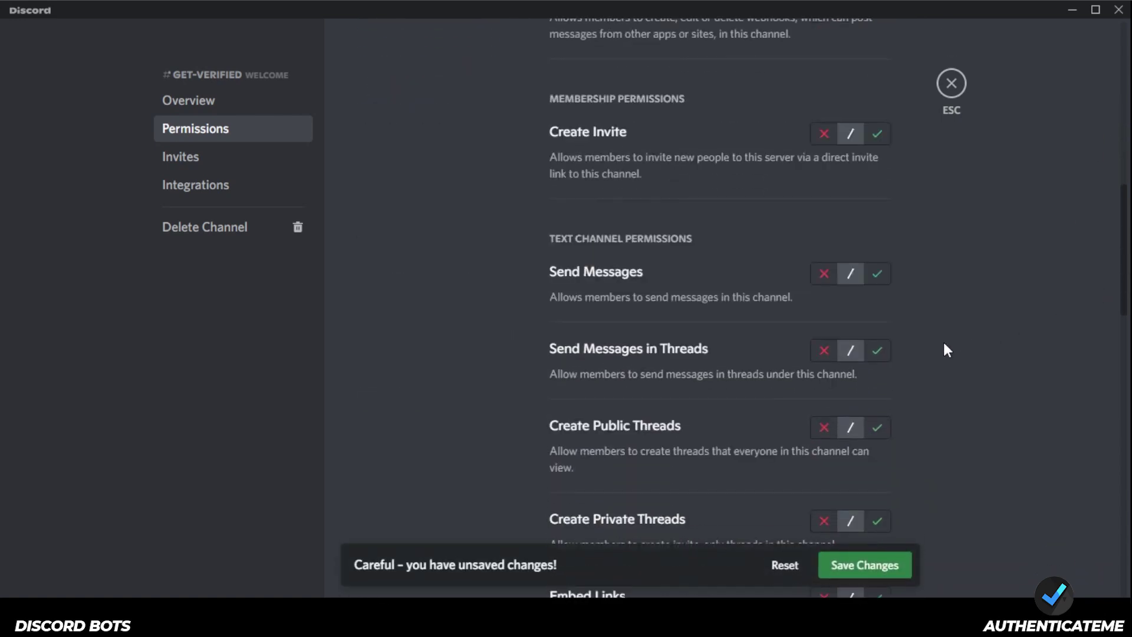
click(878, 274)
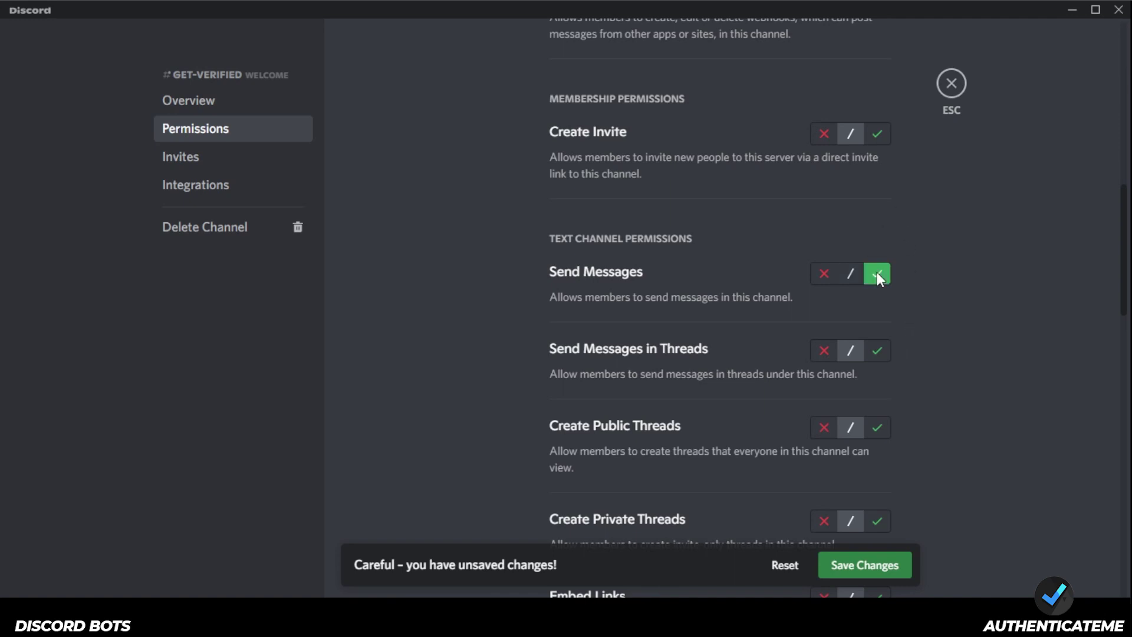
click(868, 563)
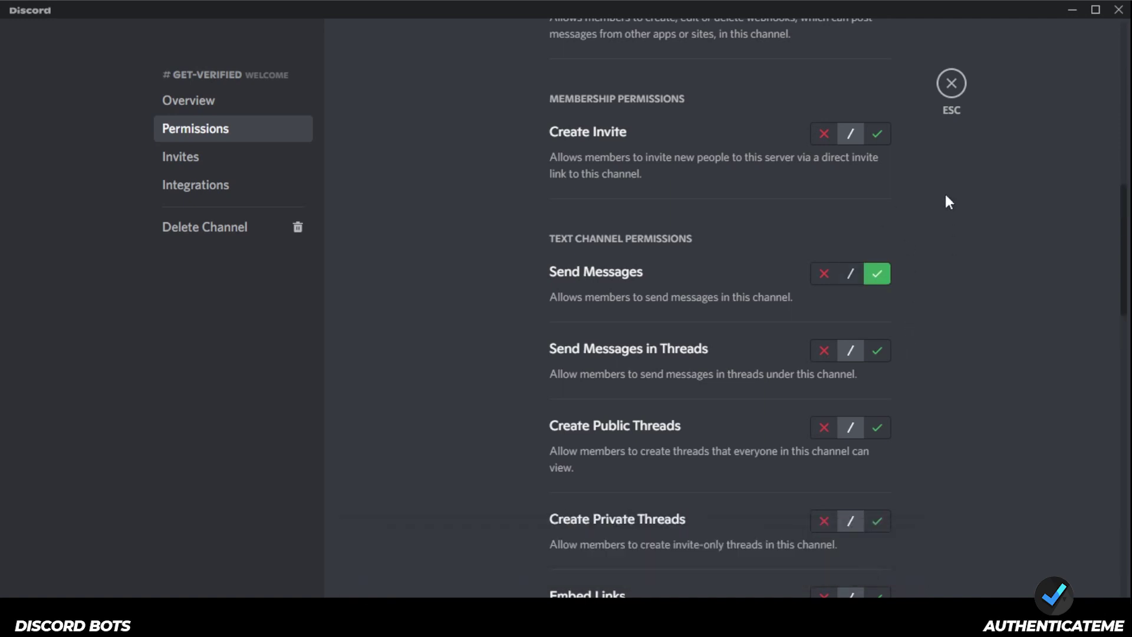
click(946, 92)
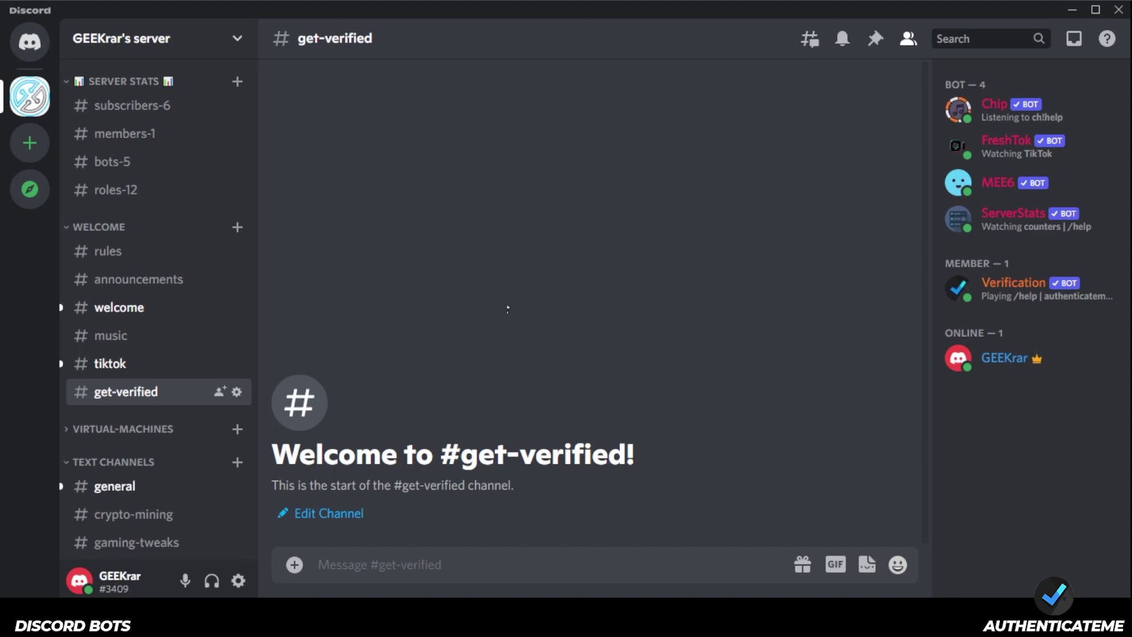
right_click(147, 466)
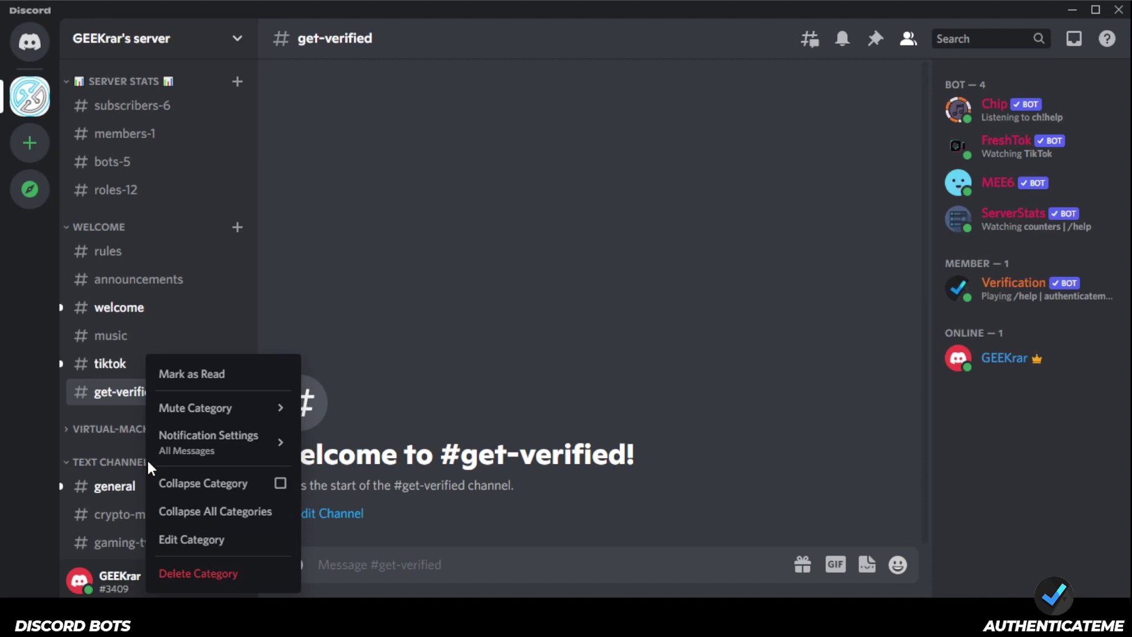
click(193, 552)
click(204, 130)
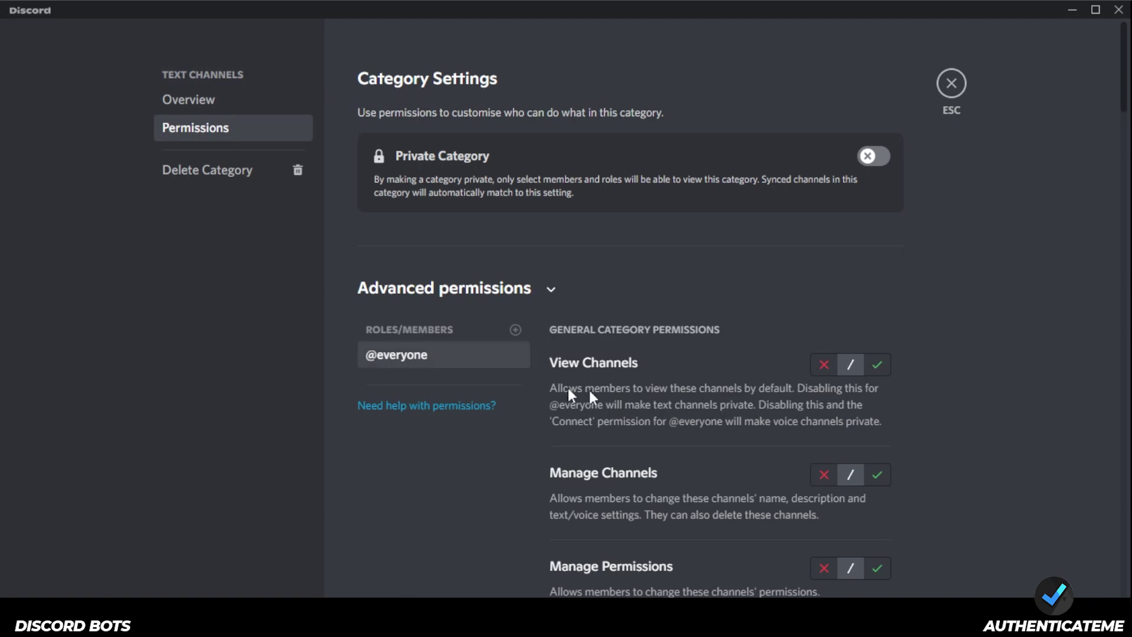
click(820, 363)
scroll(1109, 288, down, 10)
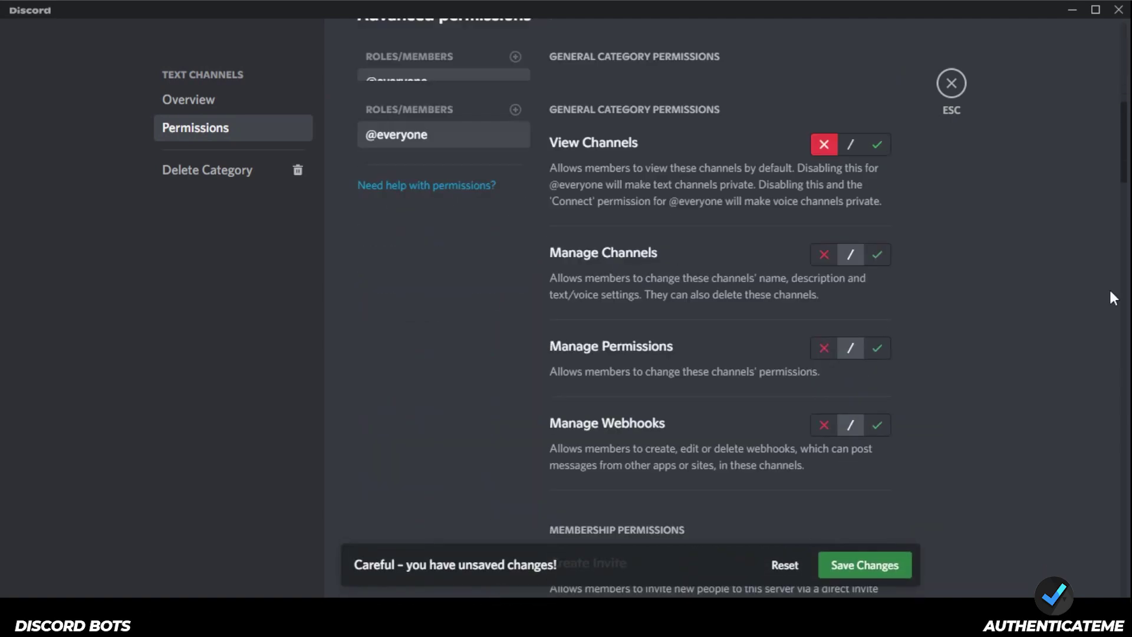
scroll(1109, 297, down, 3)
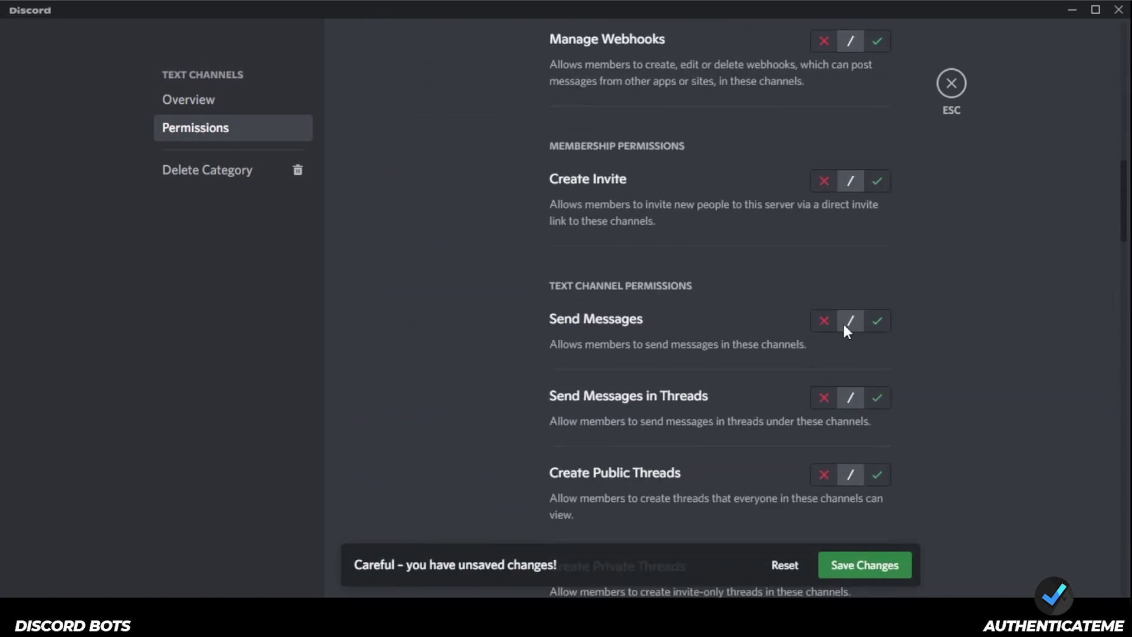
click(855, 566)
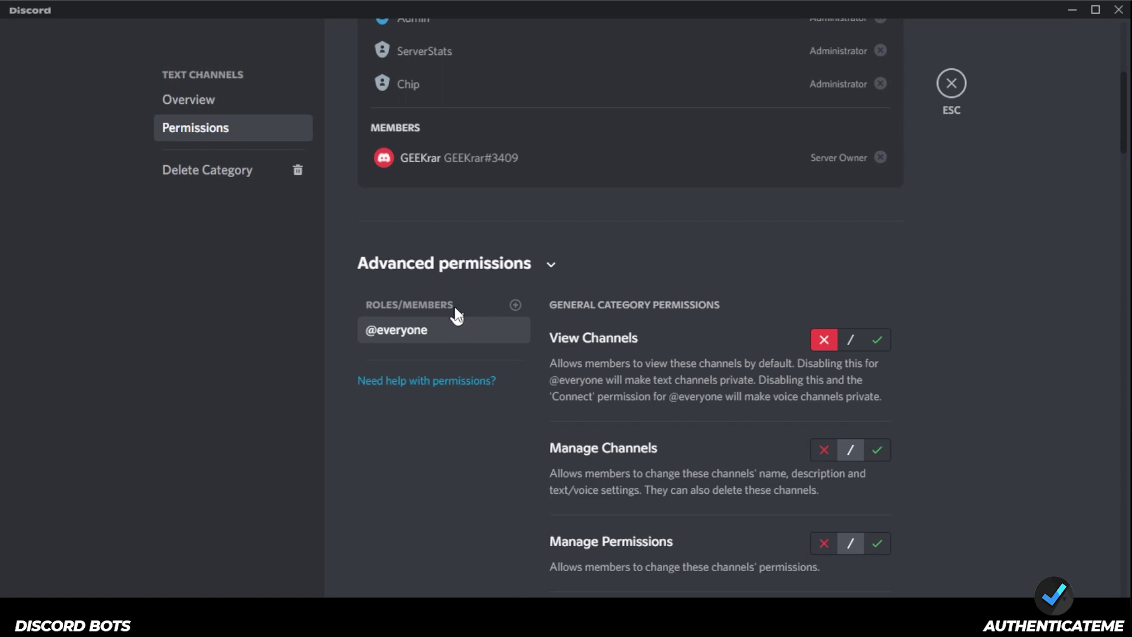
Add the Verified role to the category with View Channels and Send Messages allowed
click(515, 305)
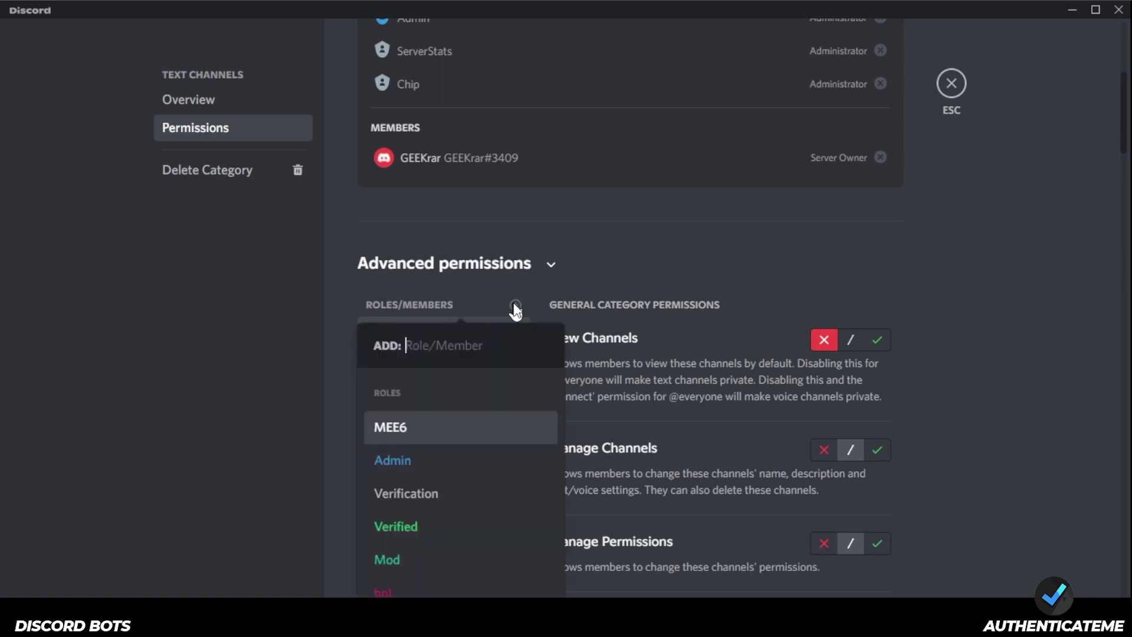
click(412, 527)
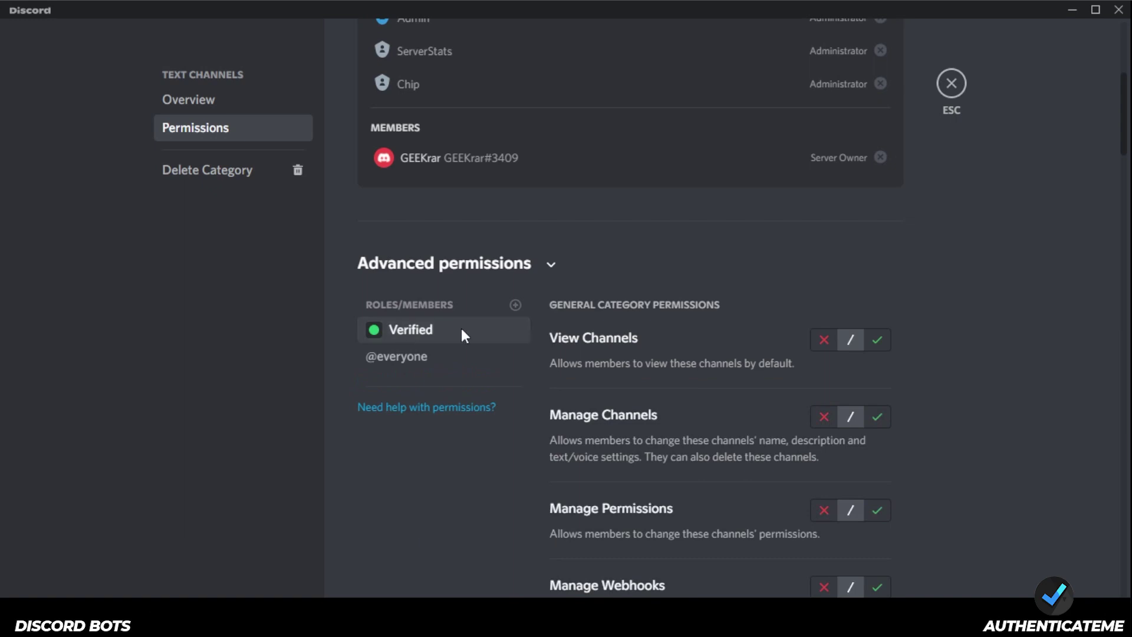
click(877, 341)
drag(1125, 119, 1130, 207)
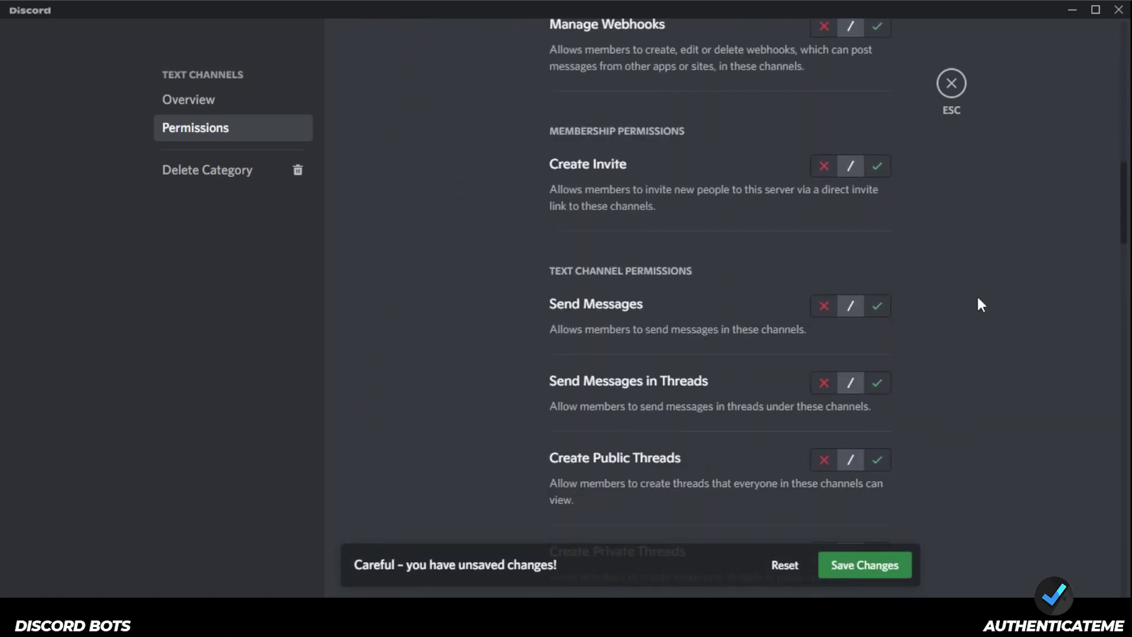
click(877, 306)
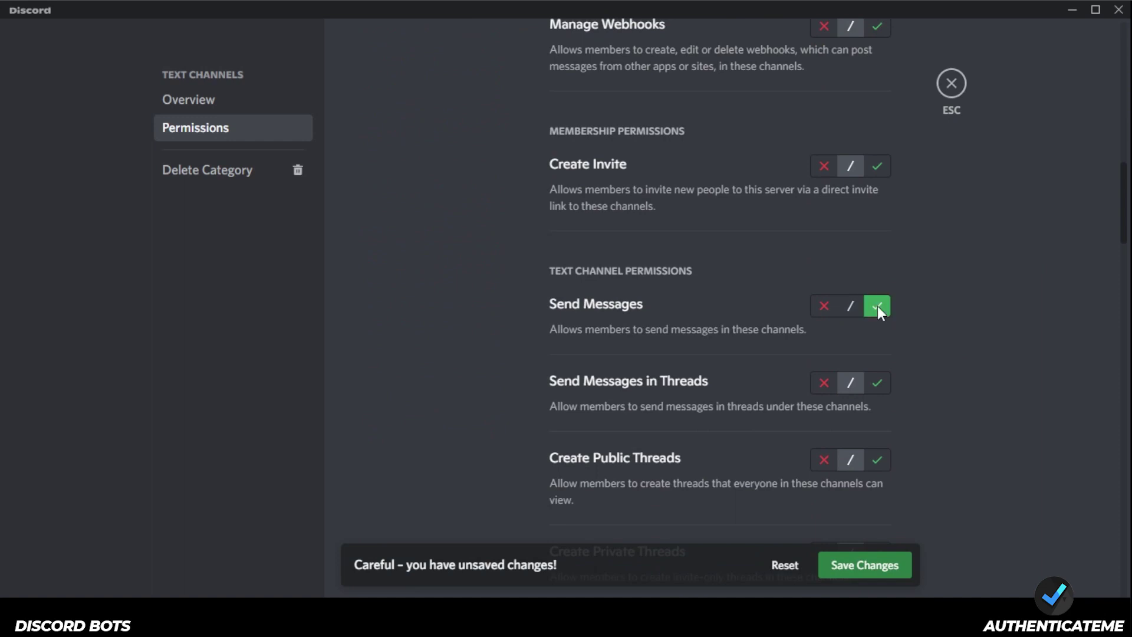
click(866, 566)
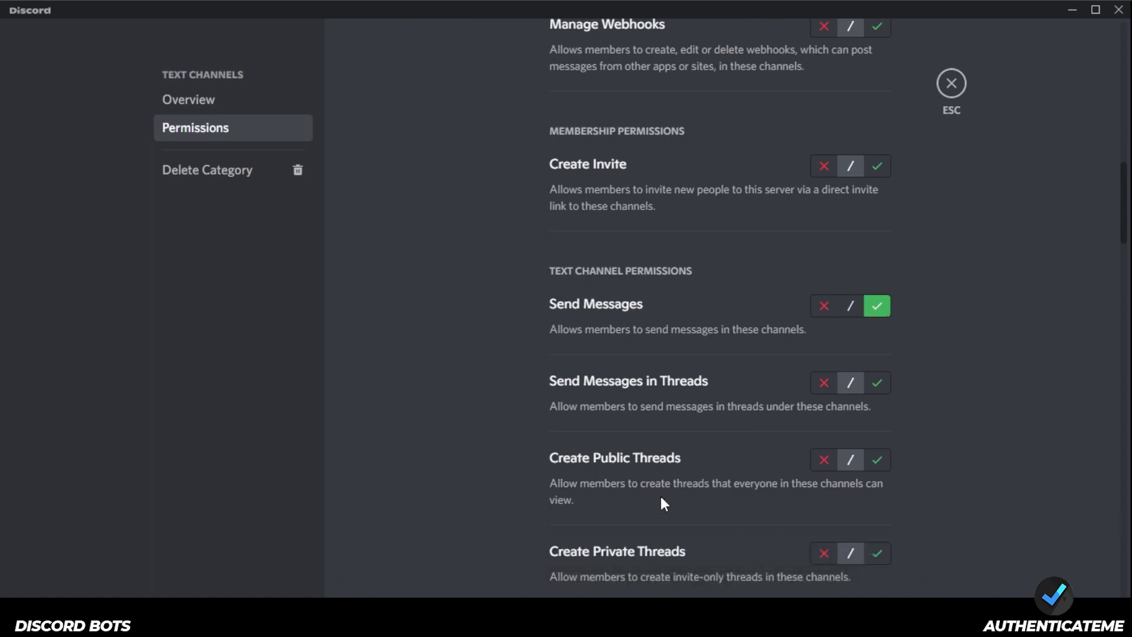
key(Escape)
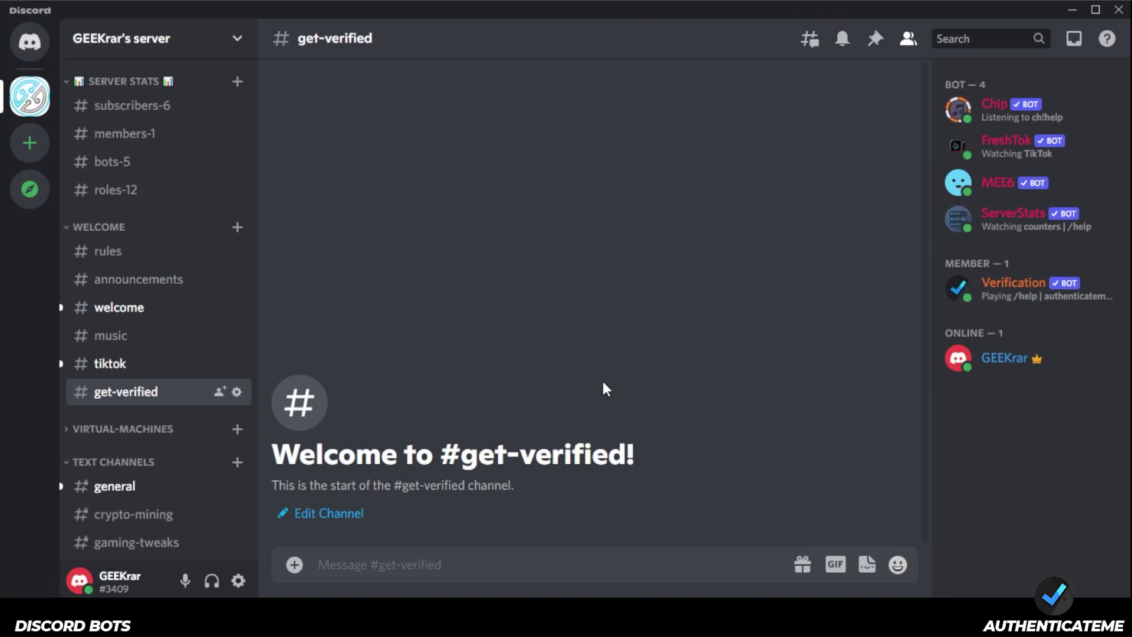
scroll(186, 410, down, 3)
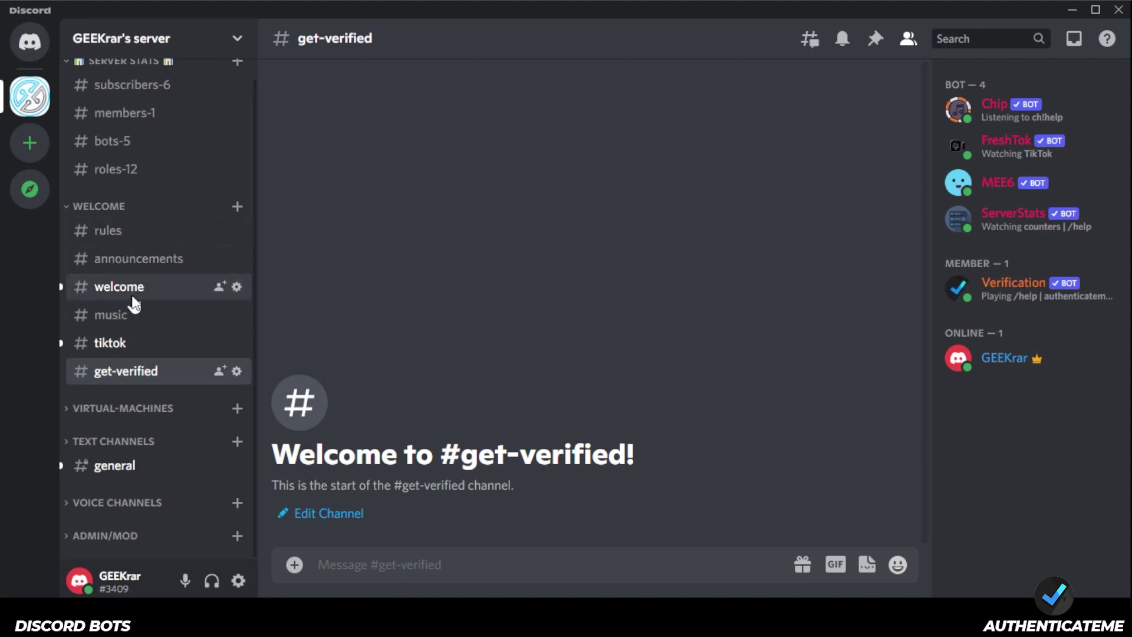
right_click(117, 236)
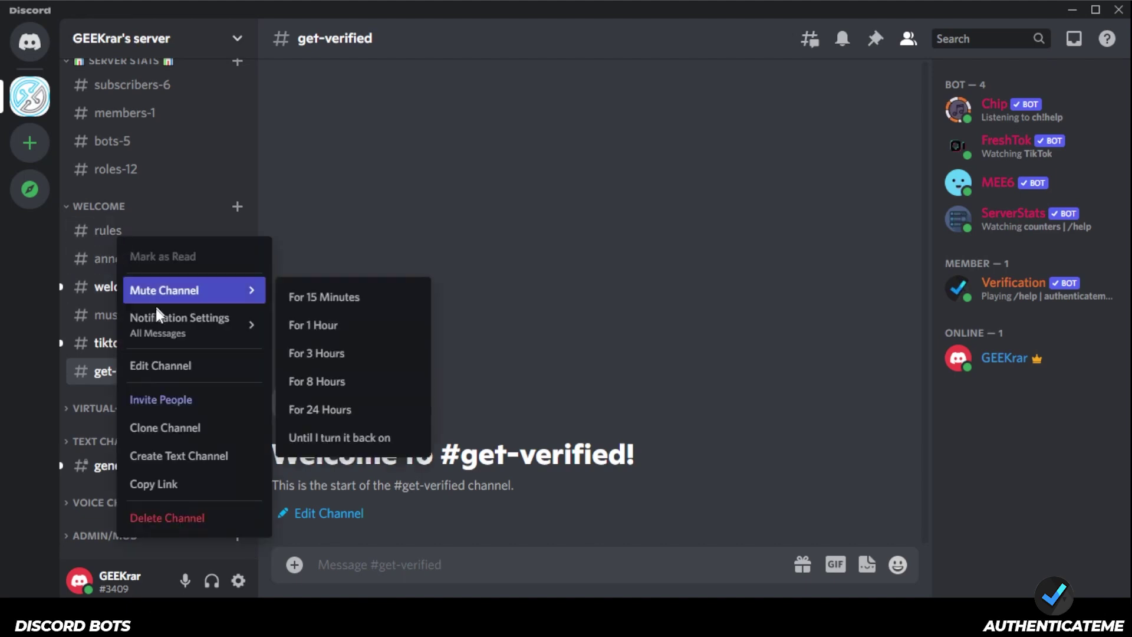
click(163, 364)
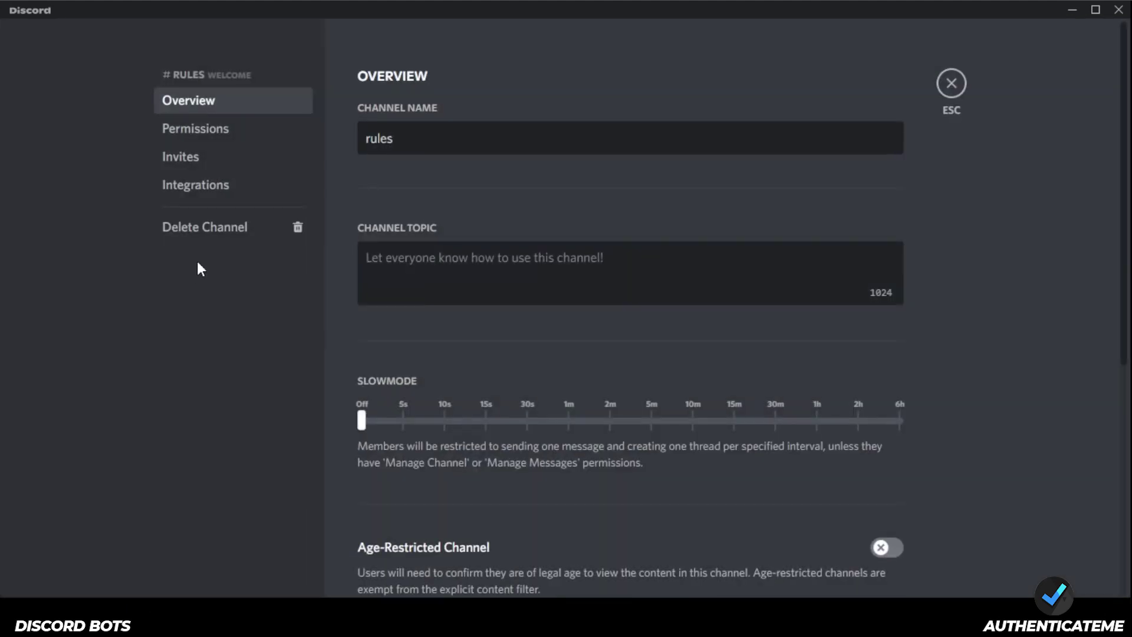
click(189, 139)
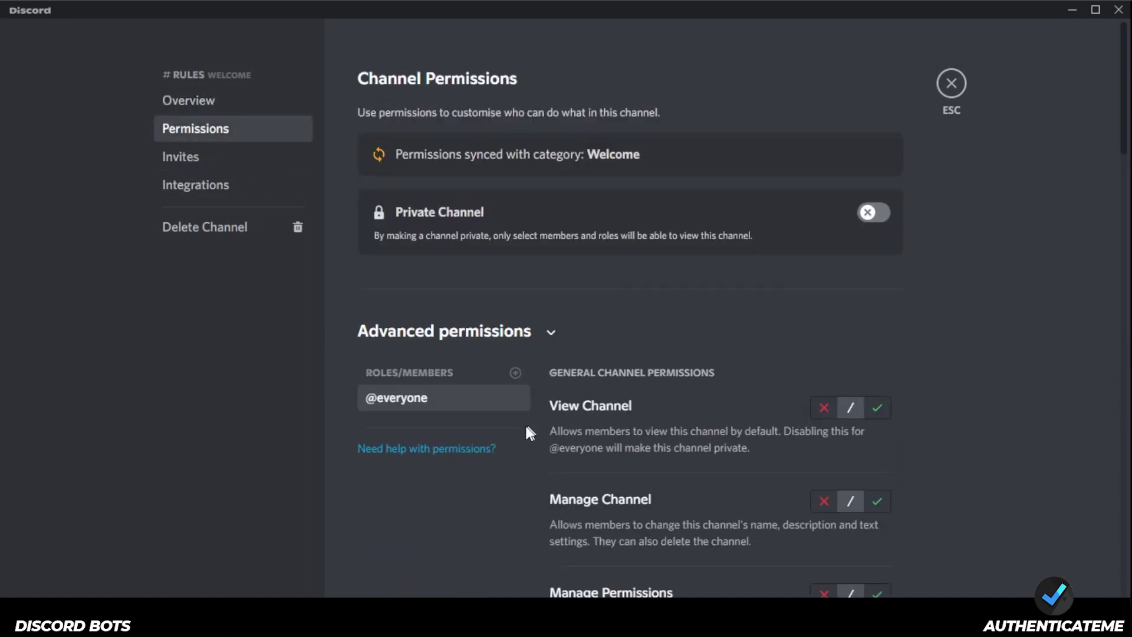
click(824, 407)
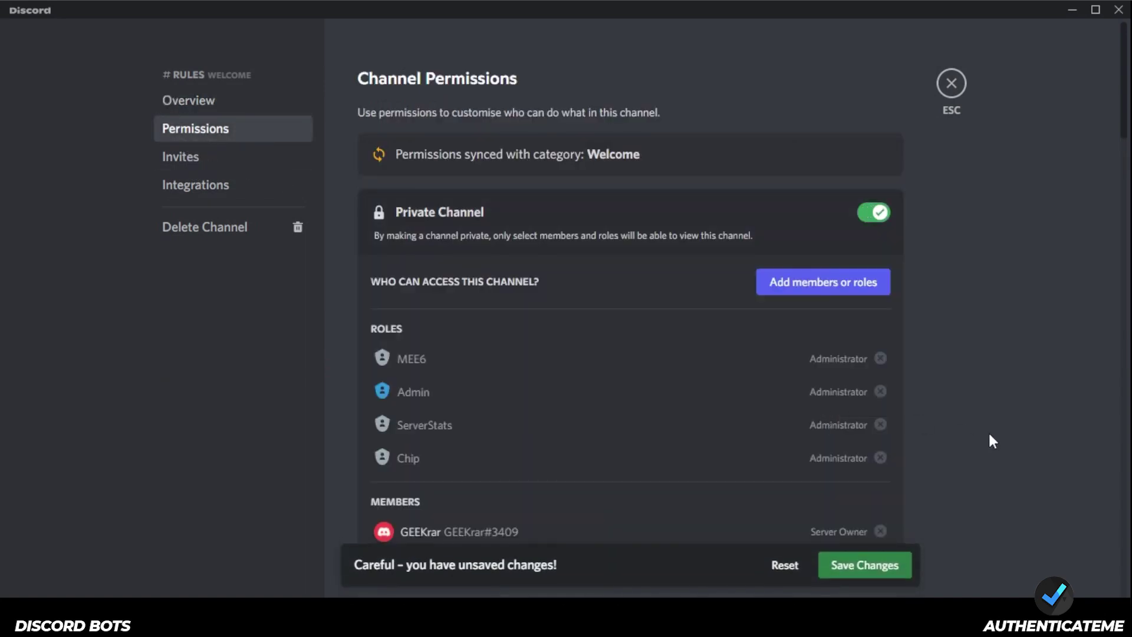
scroll(991, 436, down, 15)
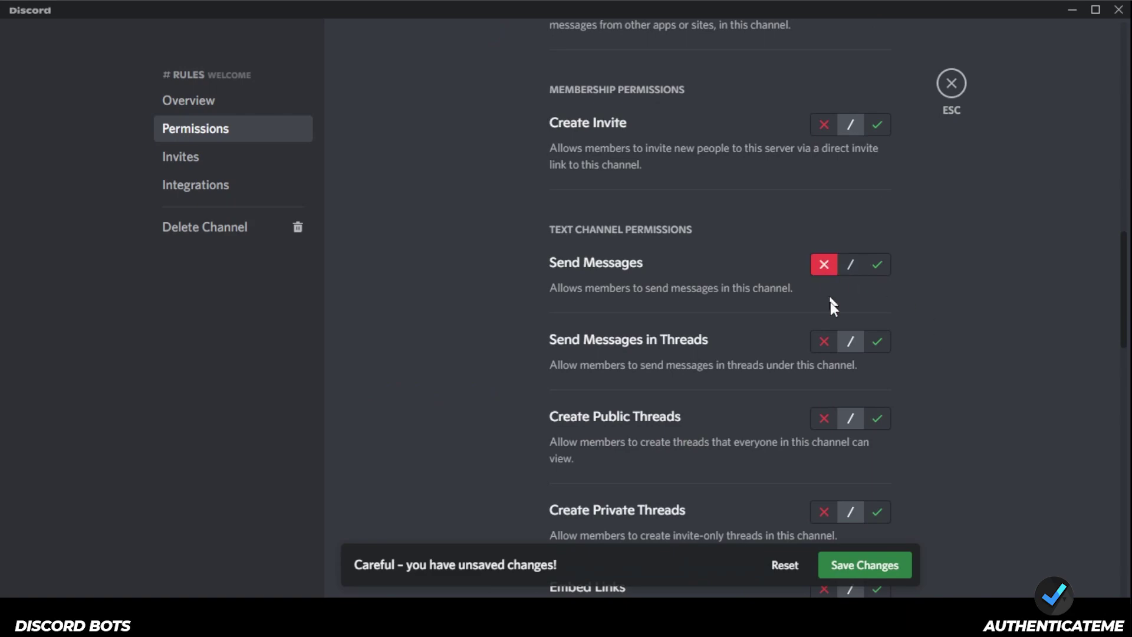
click(854, 563)
scroll(480, 360, up, 8)
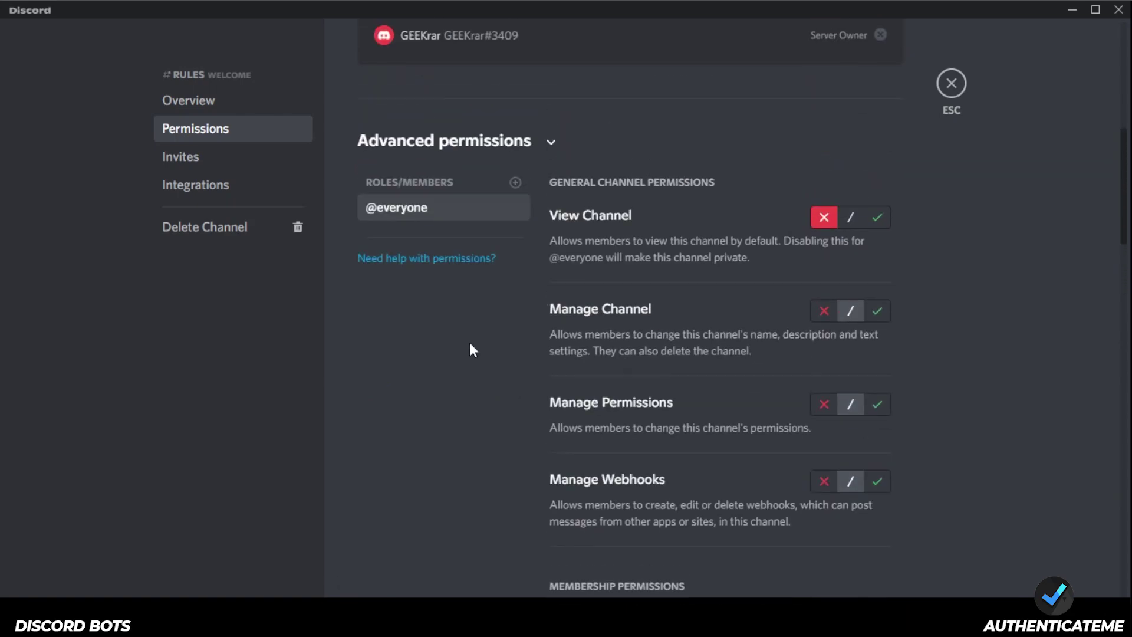
Add Verified to #rules permissions with View Channel and Send Messages allowed, and save
click(515, 182)
click(391, 437)
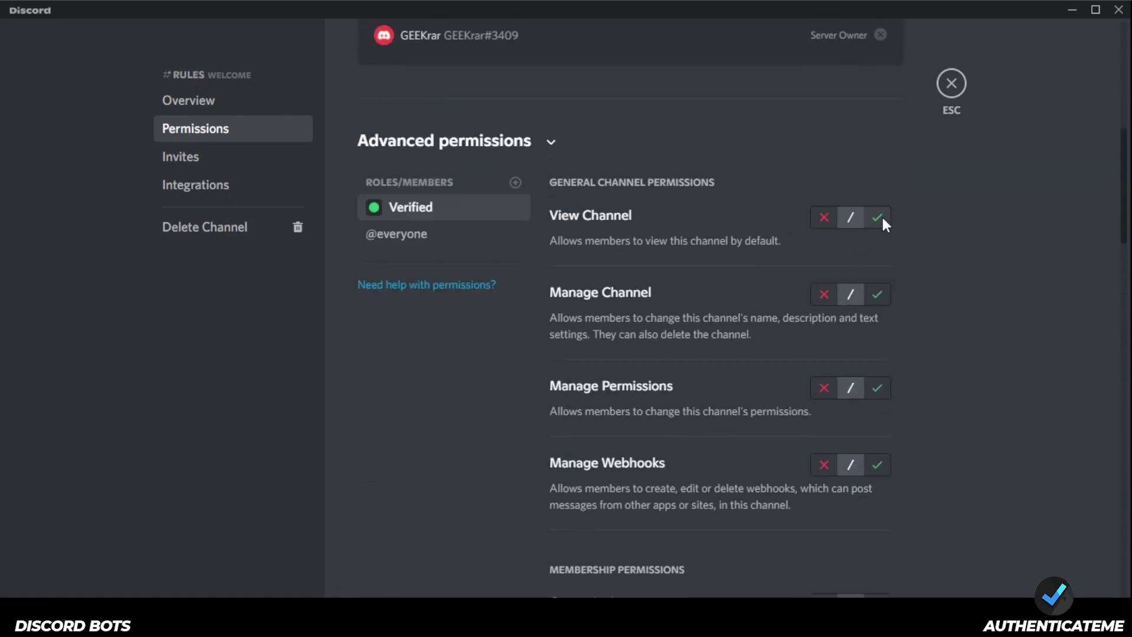
click(880, 217)
scroll(986, 320, down, 10)
click(882, 36)
click(862, 565)
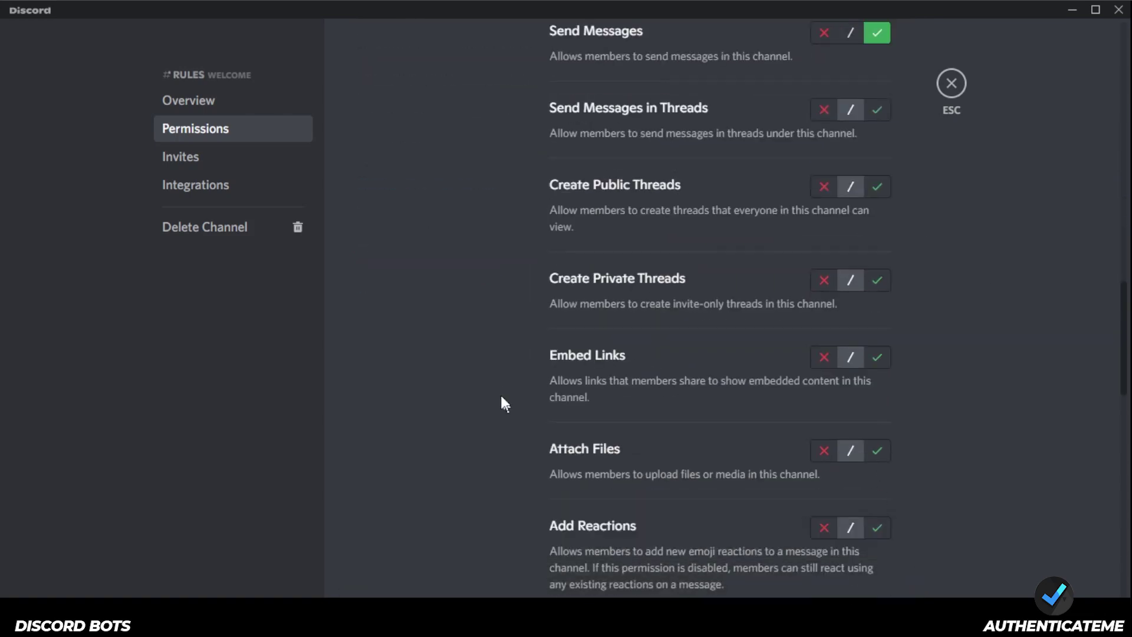
key(Escape)
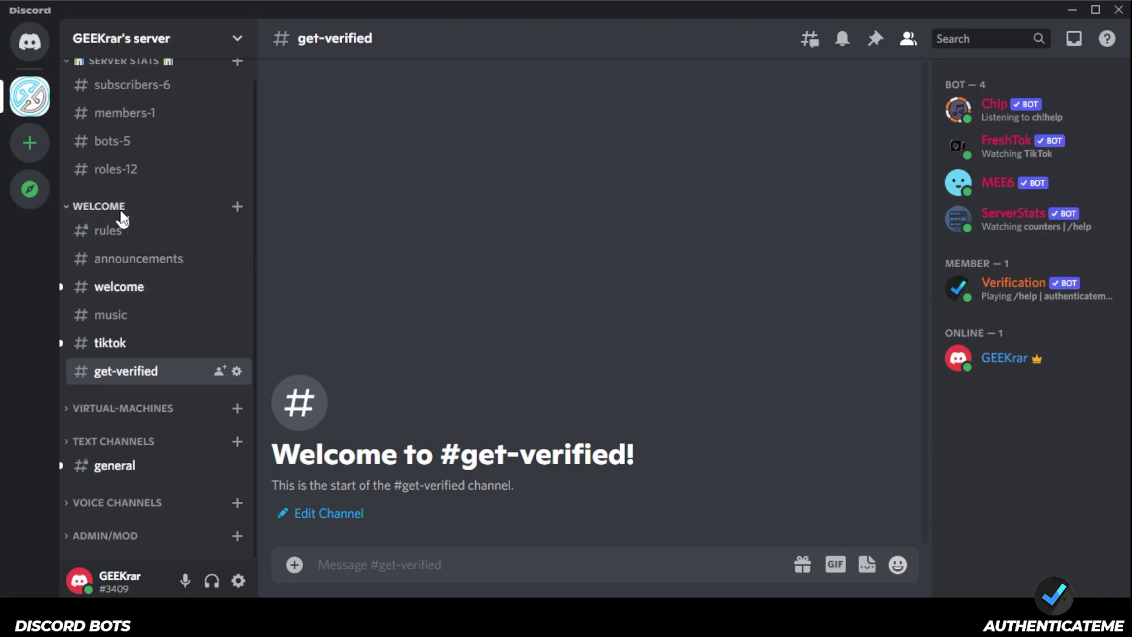
Give the Verified role access in the #announcements channel permissions
click(237, 258)
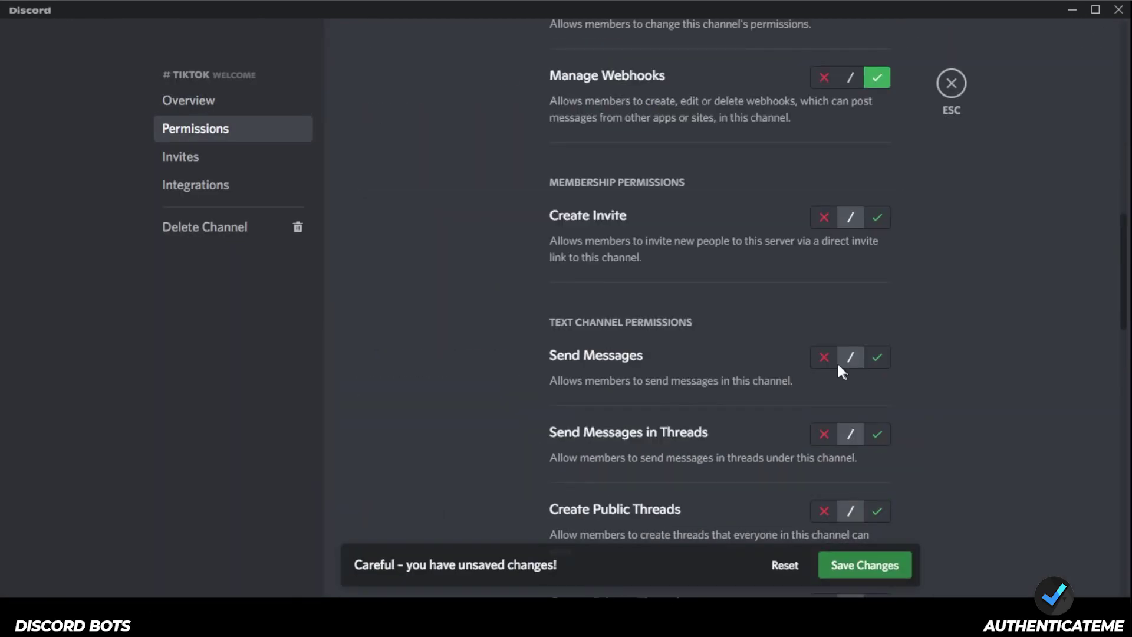
click(877, 361)
scroll(881, 513, down, 1)
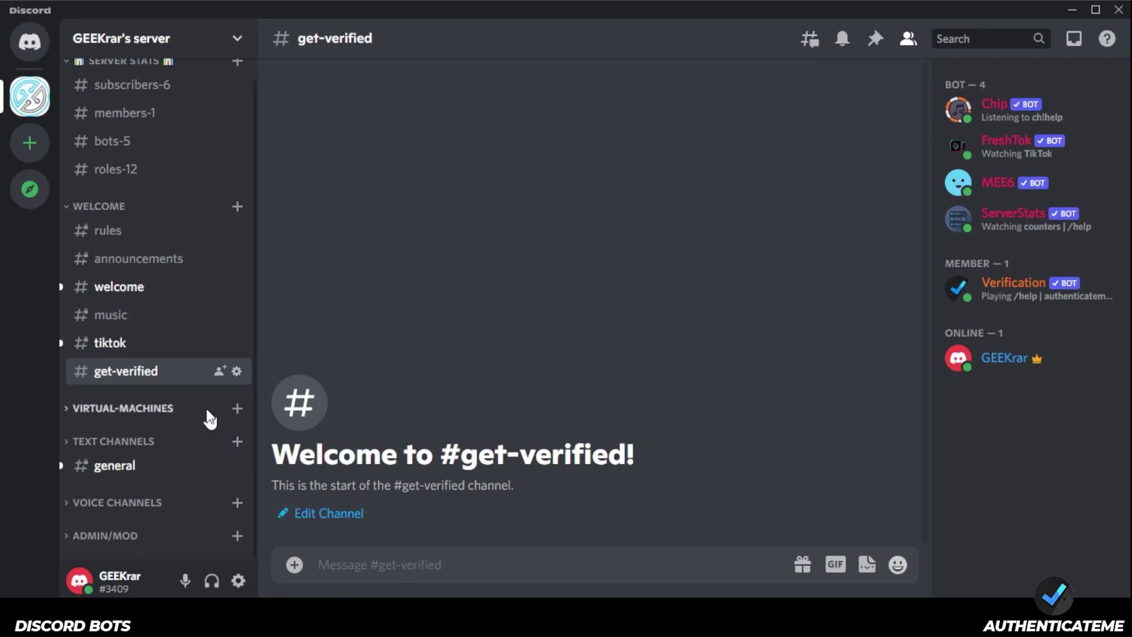
text(/set)
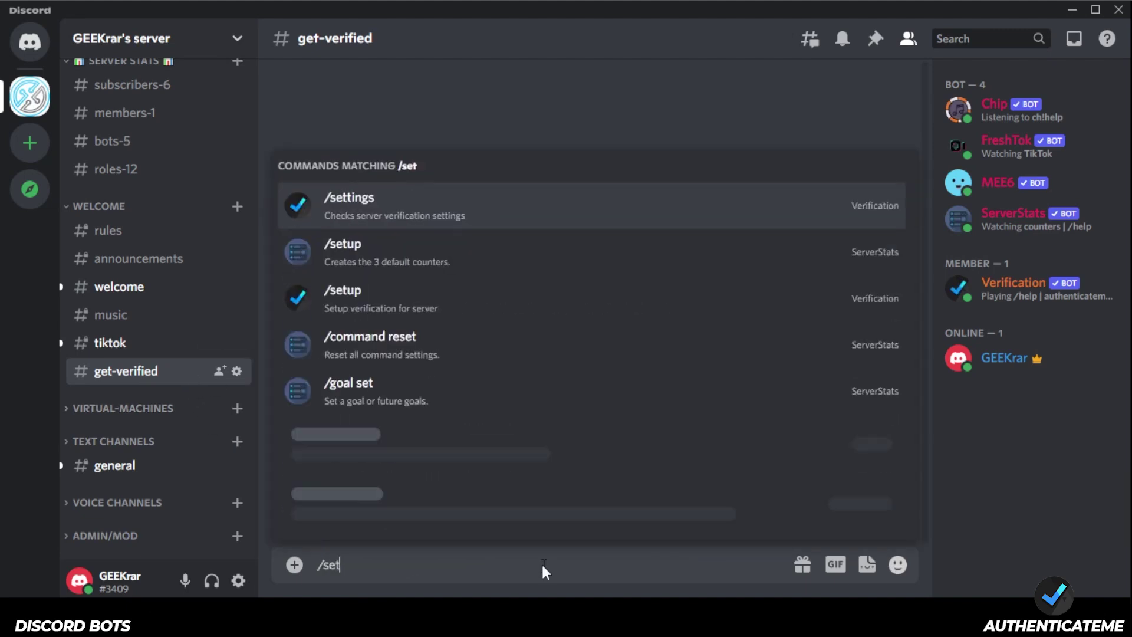
text(up)
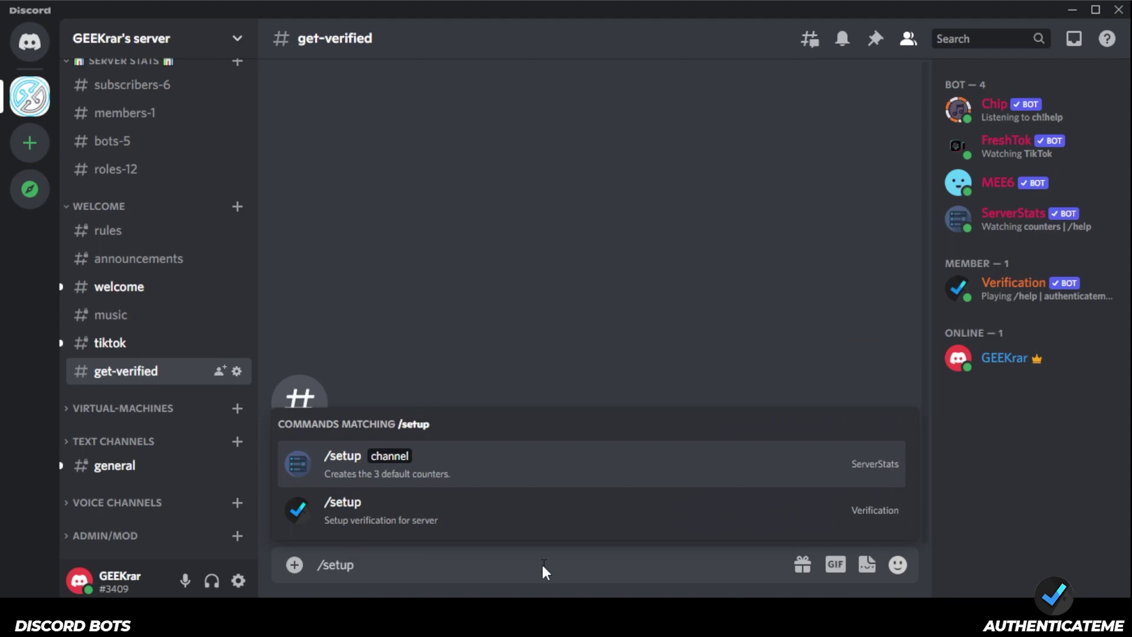
click(355, 510)
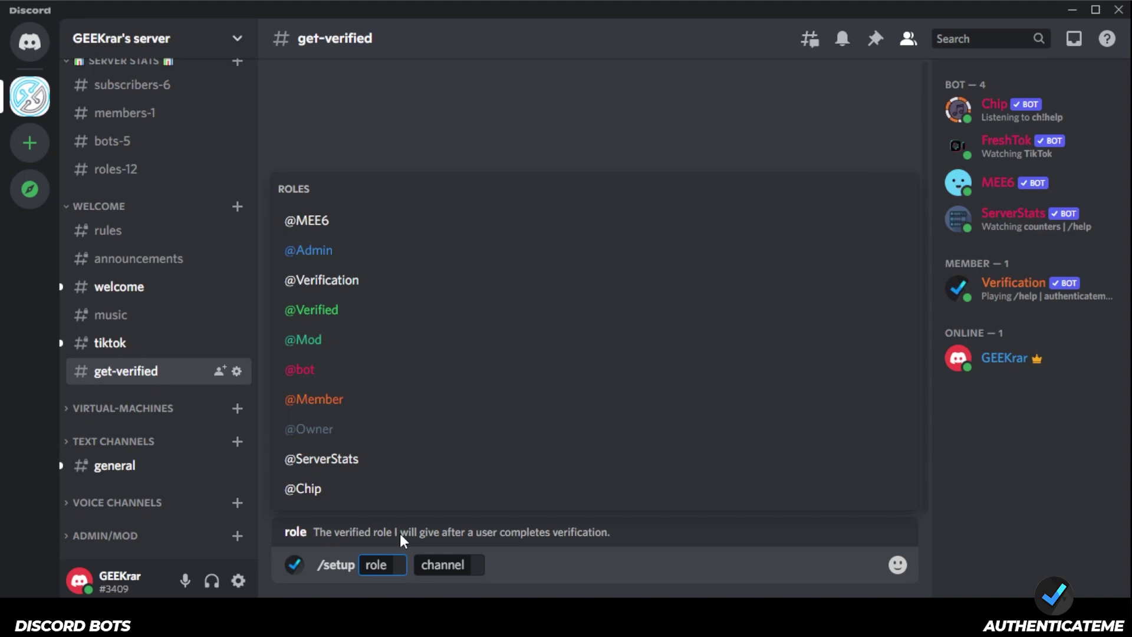
click(323, 313)
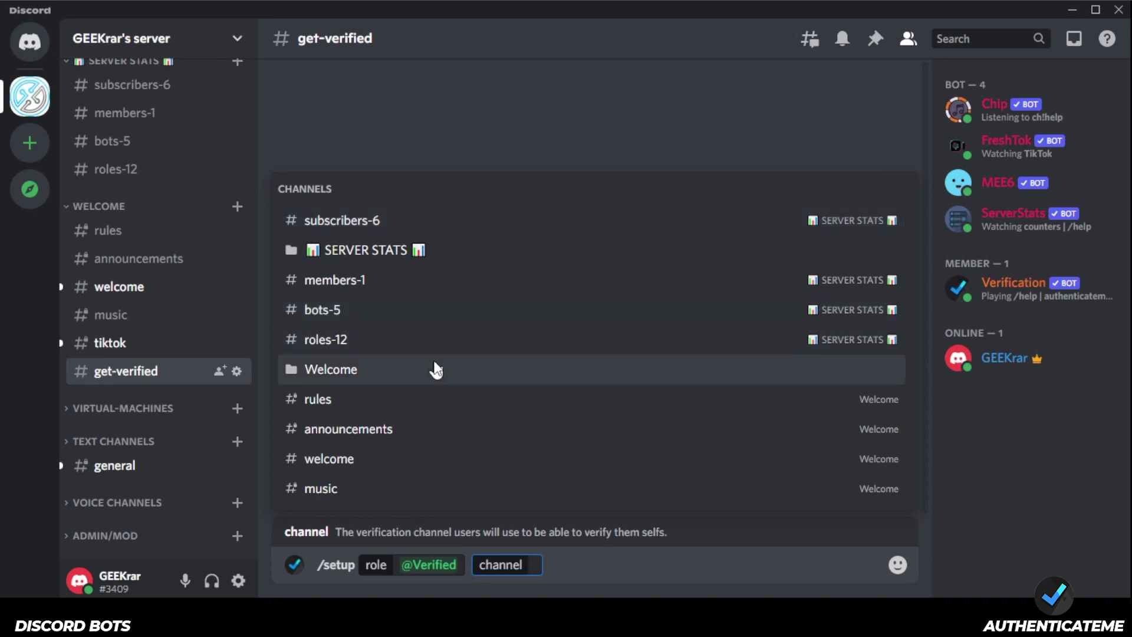
text(get)
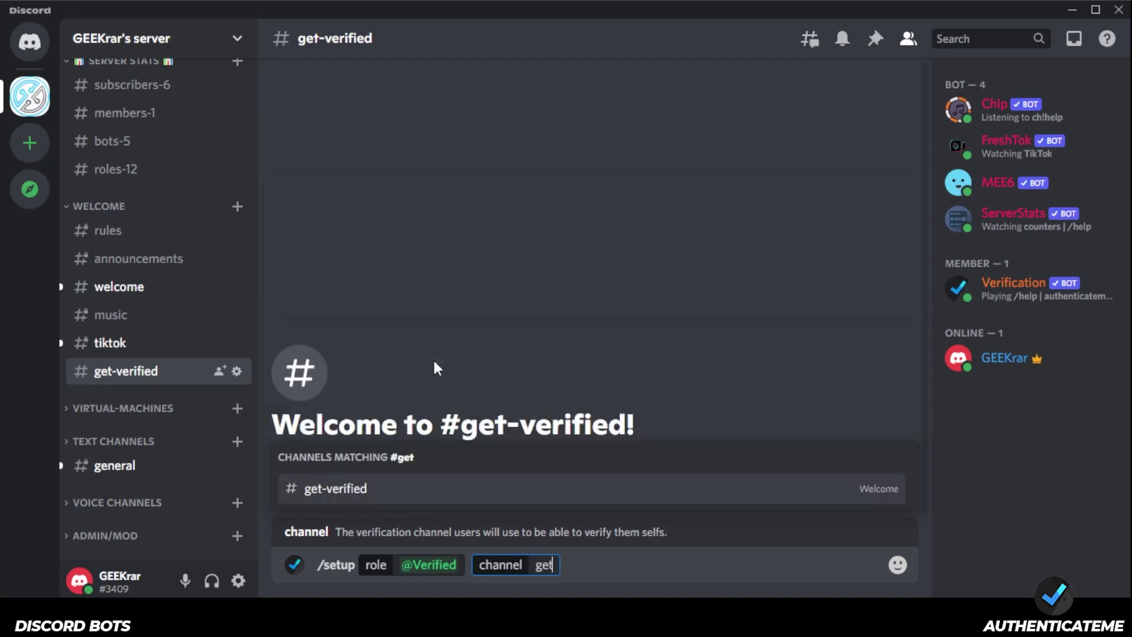
click(341, 489)
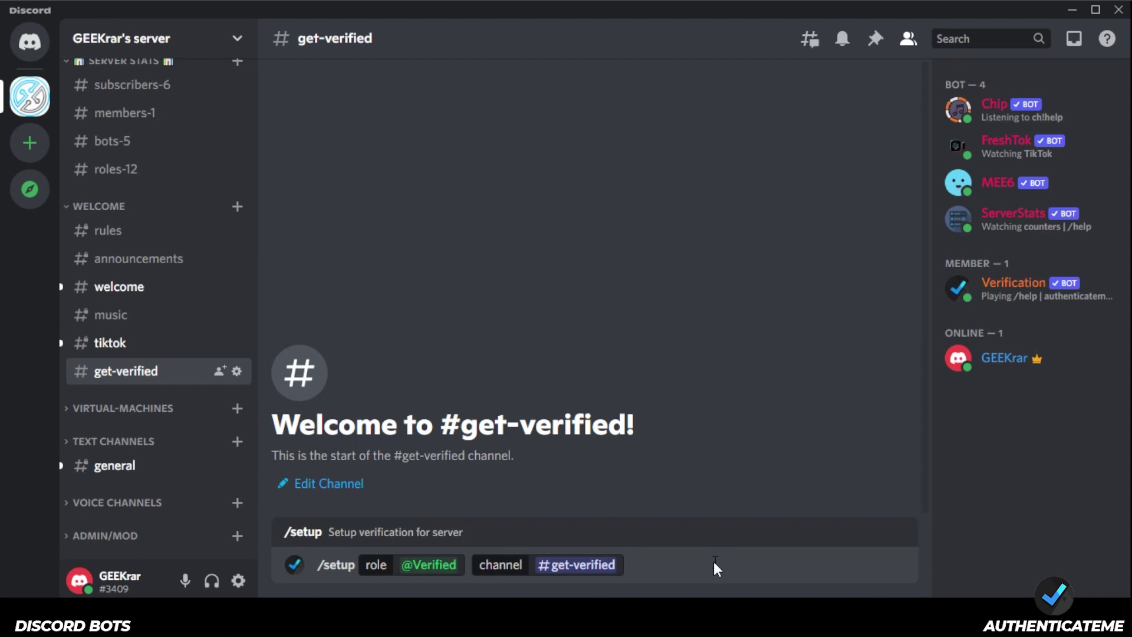
key(Return)
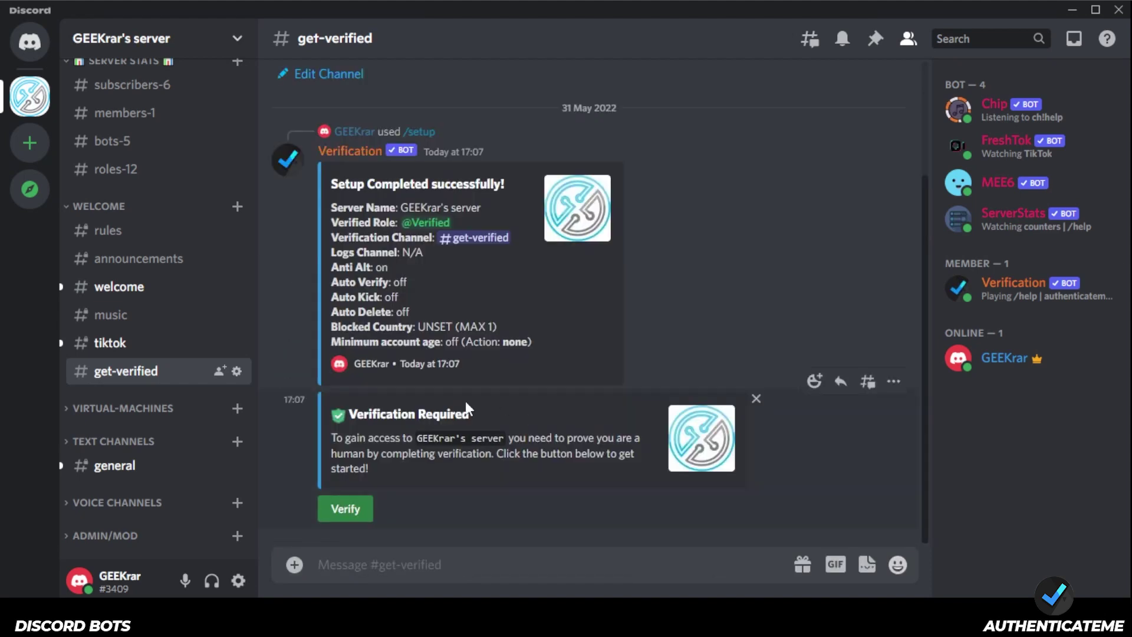